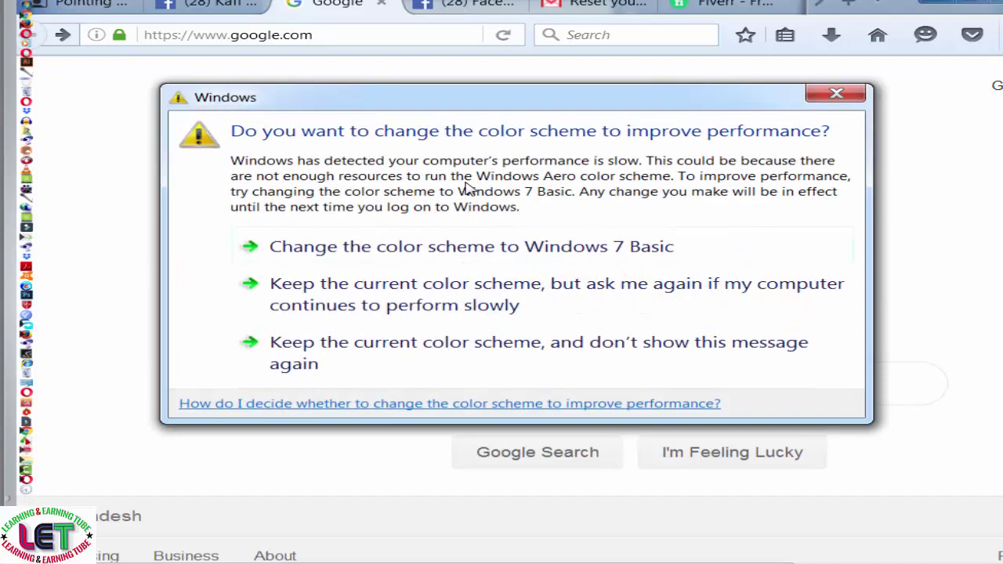
- Close the Windows colour-scheme warning and go to Gmail from the Google homepage
click(837, 95)
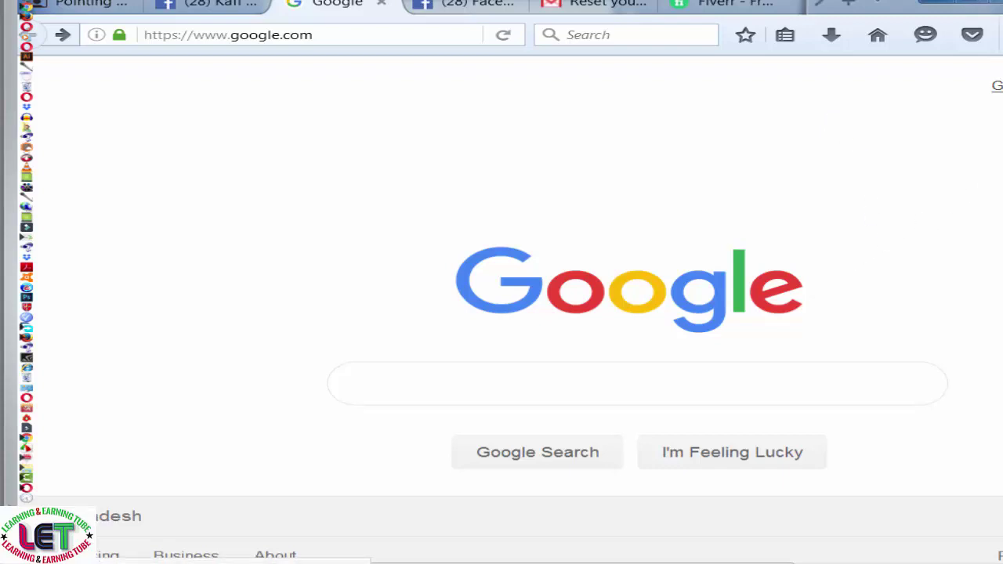
click(997, 85)
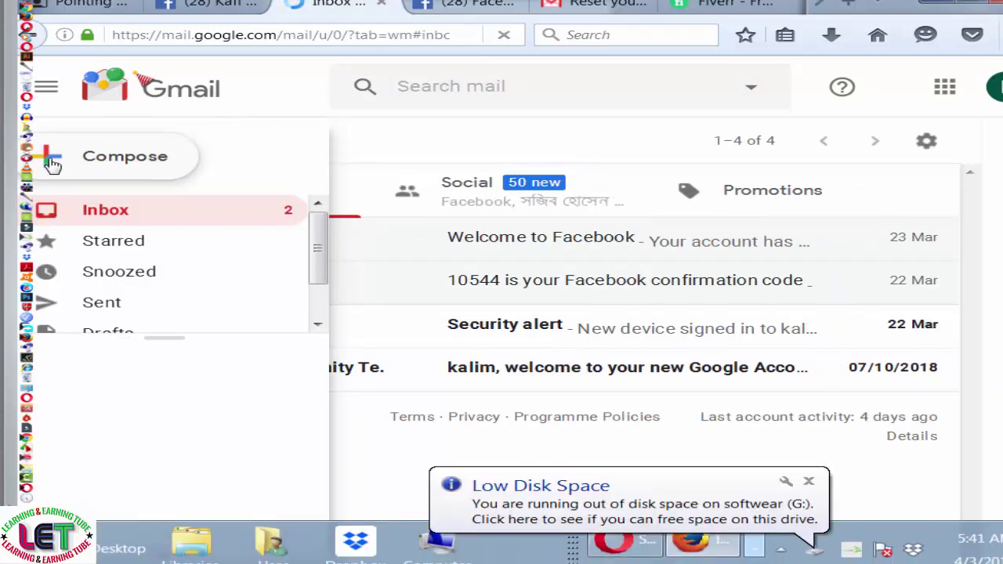
click(52, 163)
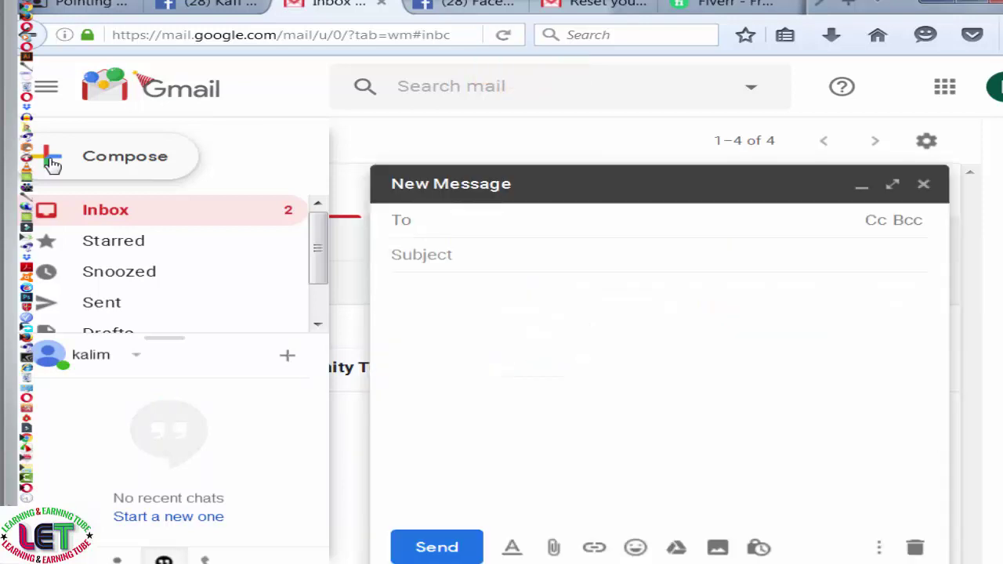
click(926, 187)
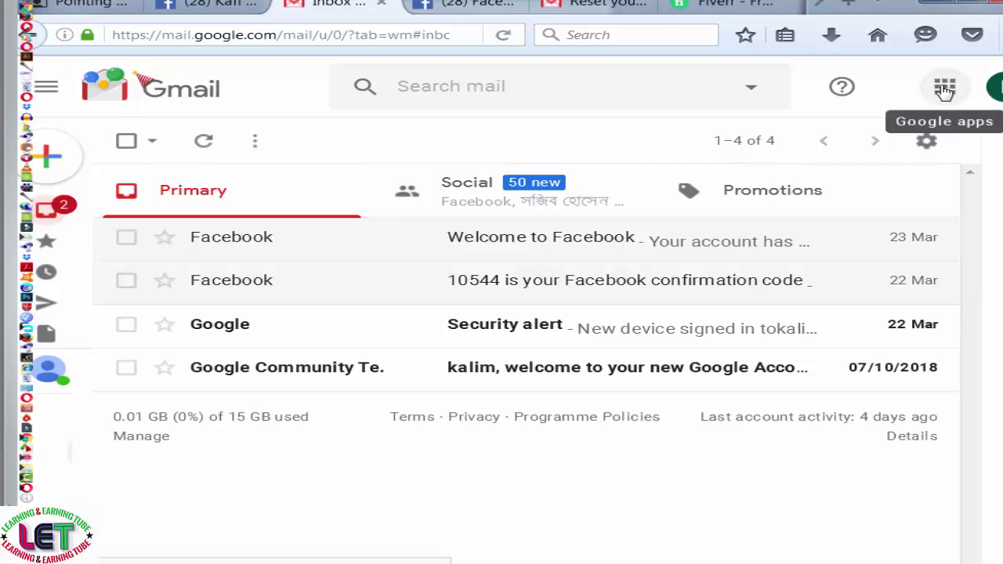
- Launch Google Drive from the Google apps grid in Gmail
click(943, 89)
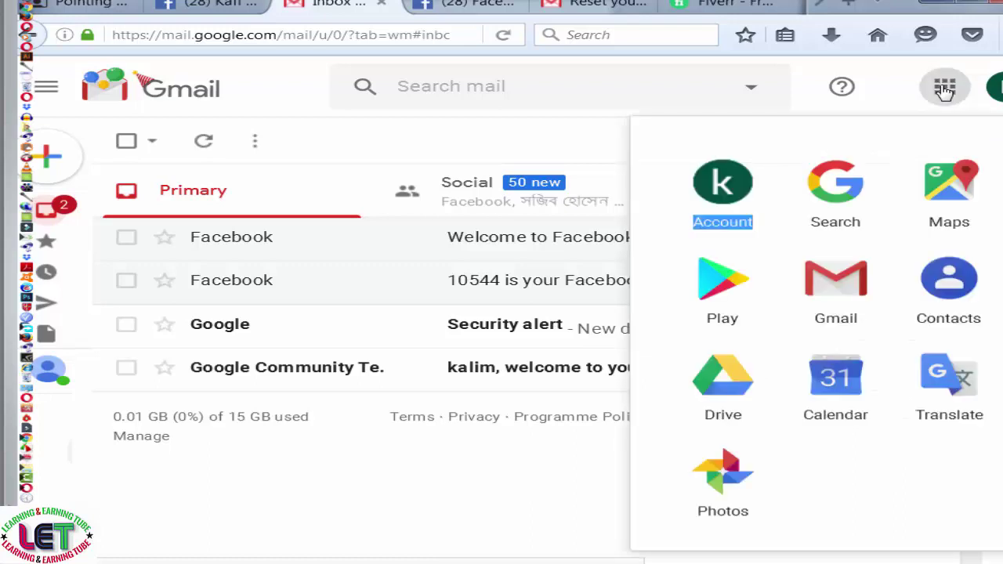
click(722, 383)
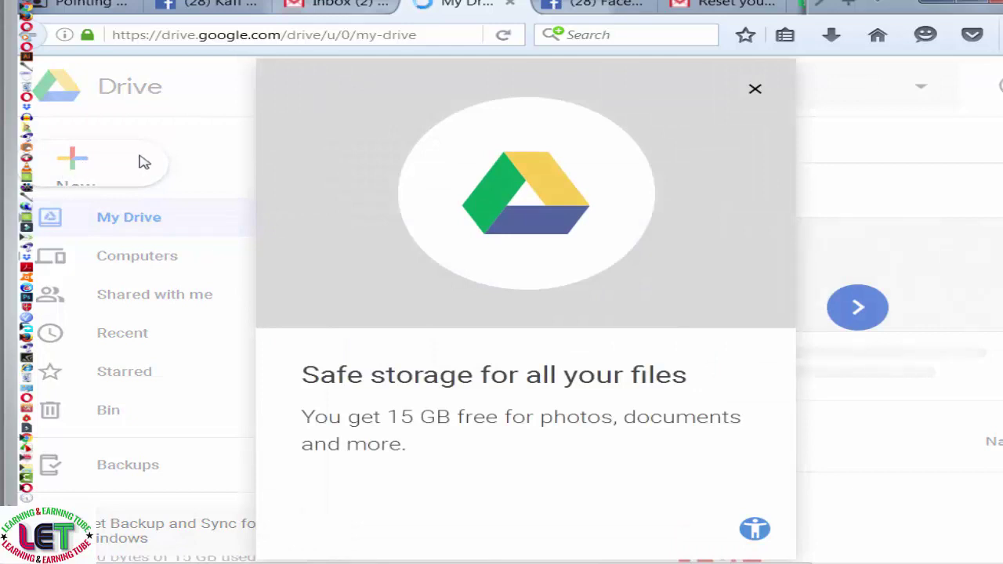
- Close the Drive welcome dialog and create a blank Google Docs document via New
click(756, 92)
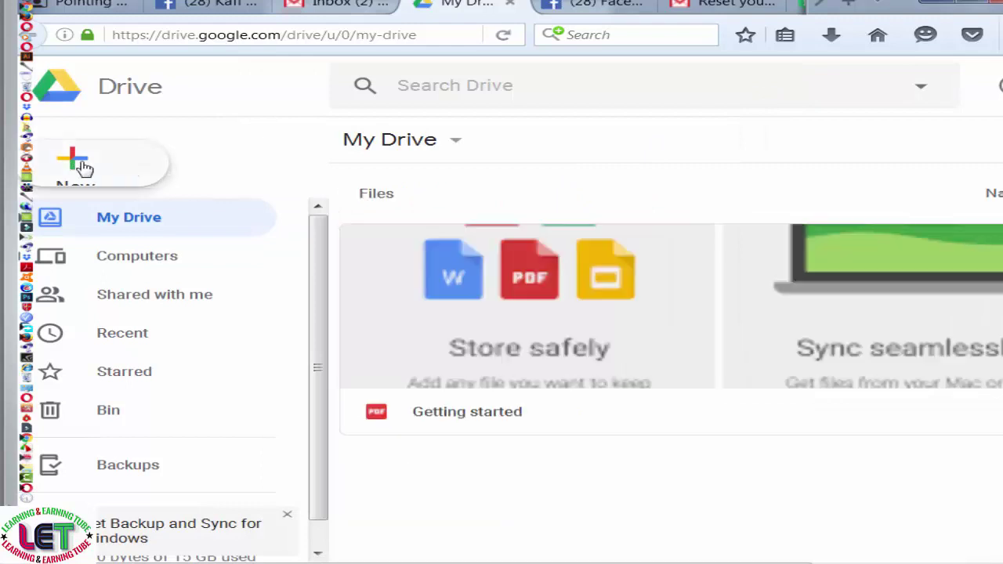
click(79, 166)
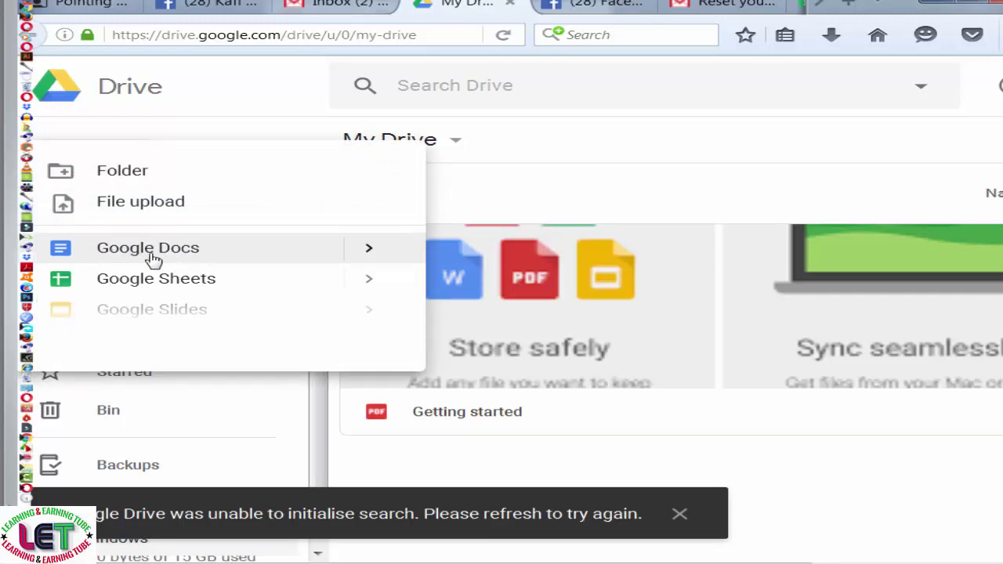
click(151, 255)
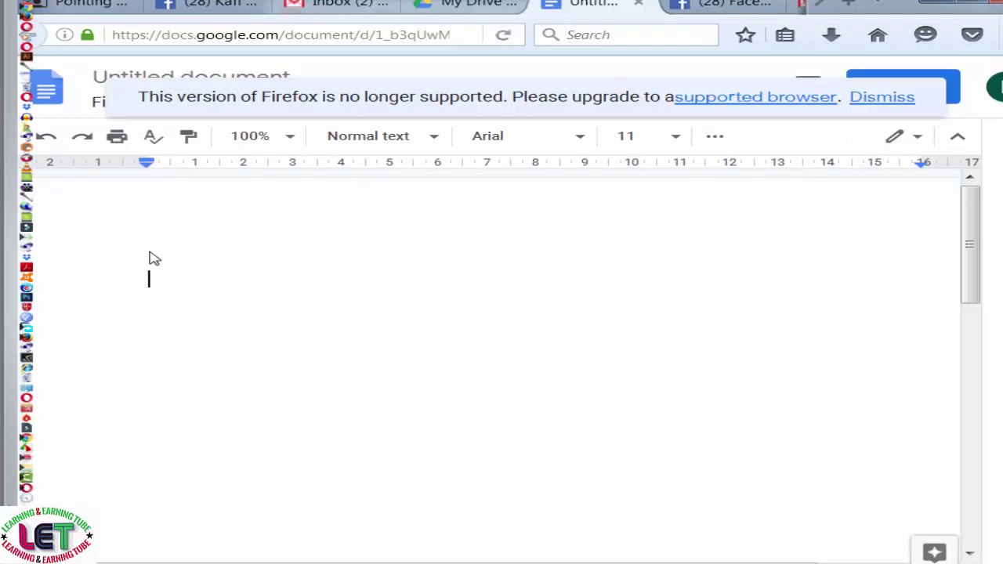
- Dismiss the Firefox unsupported-browser banner and bring up the Tools menu
click(879, 107)
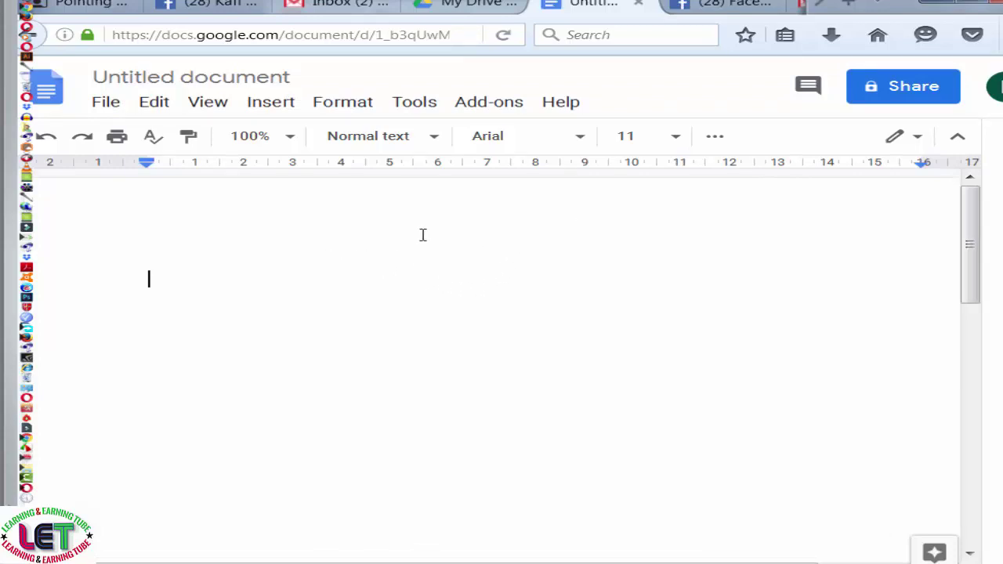
click(416, 107)
- Turn on Voice typing from Tools, showing the English (US) dictation language selector
click(412, 132)
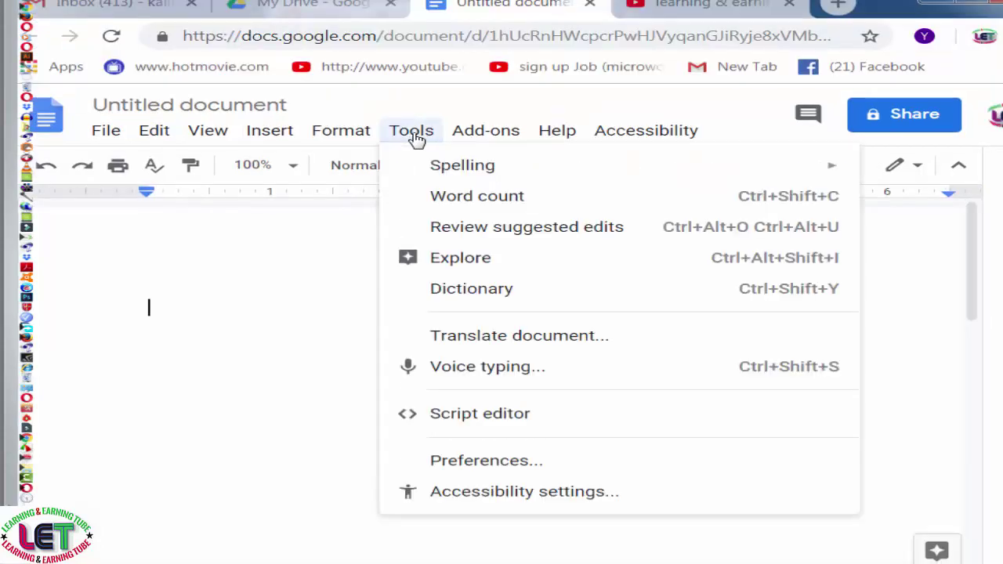
click(510, 375)
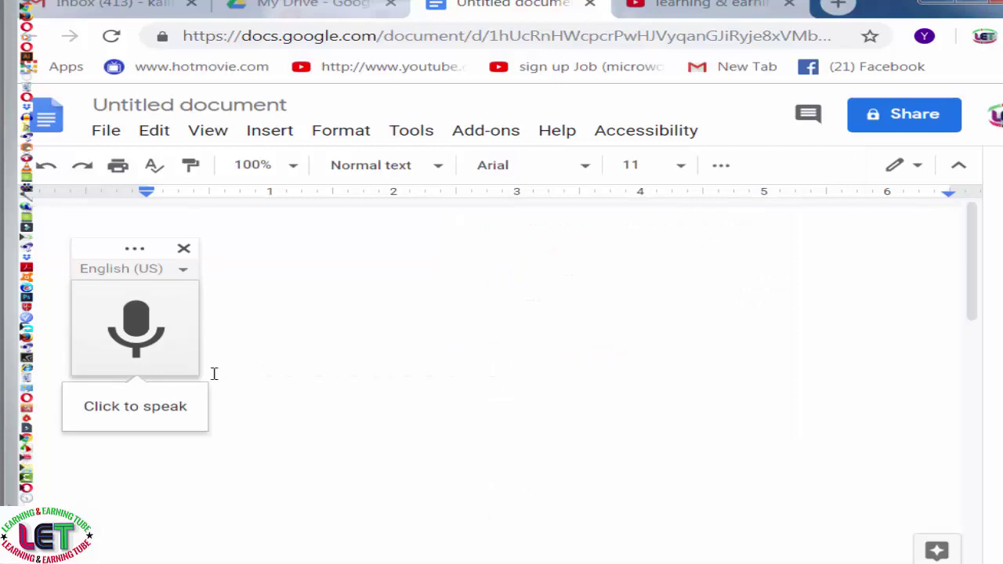
mouse_move(135, 327)
click(183, 272)
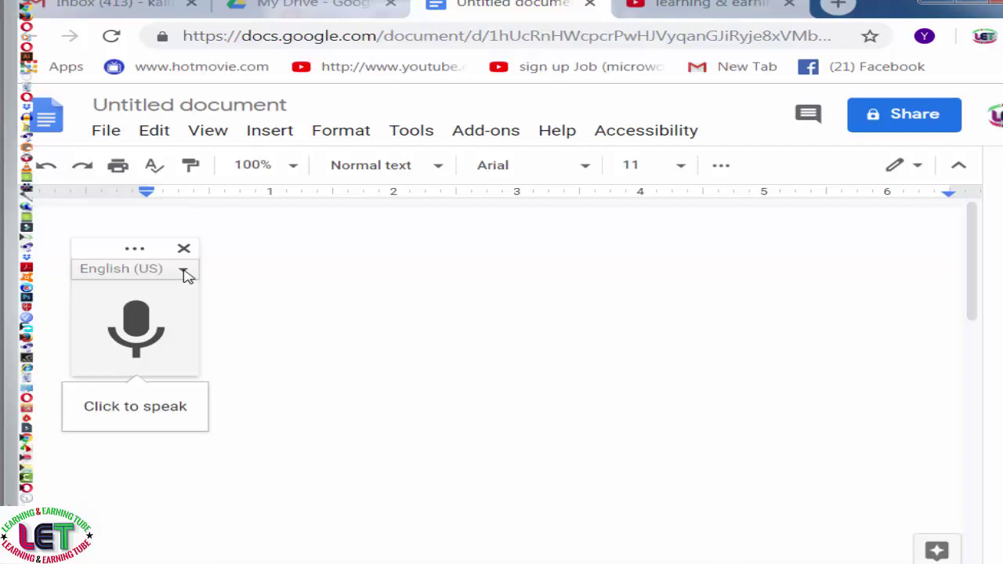
- Pick বাংলা (বাংলাদেশ) from the voice typing language list
click(185, 271)
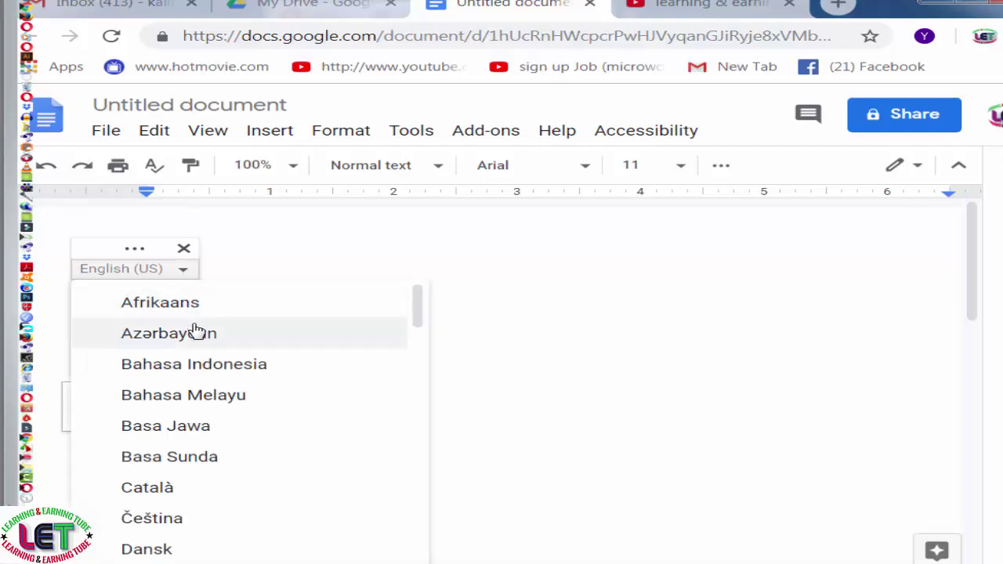
scroll(200, 396, down, 2)
scroll(202, 398, down, 1)
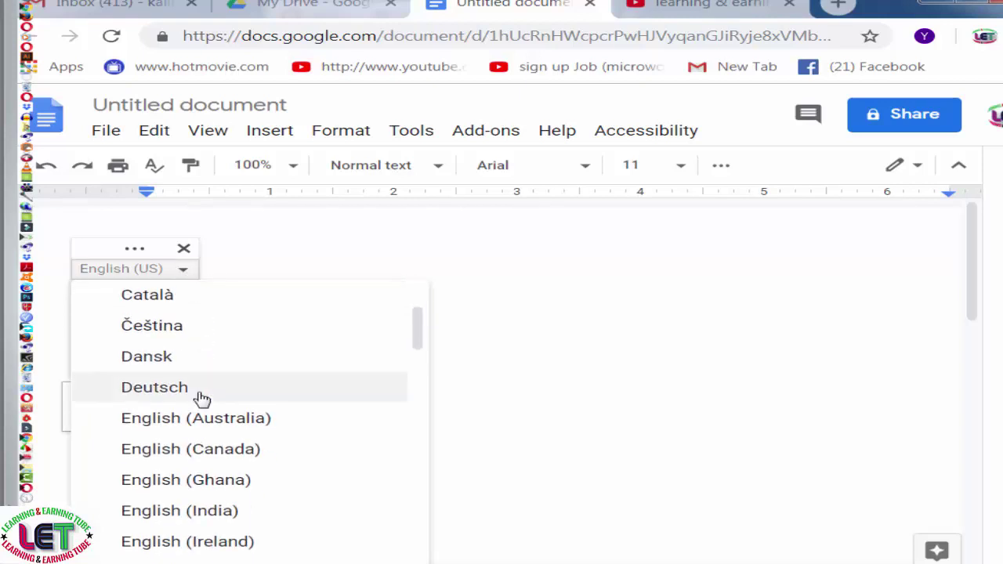
scroll(201, 398, down, 1)
scroll(204, 392, down, 2)
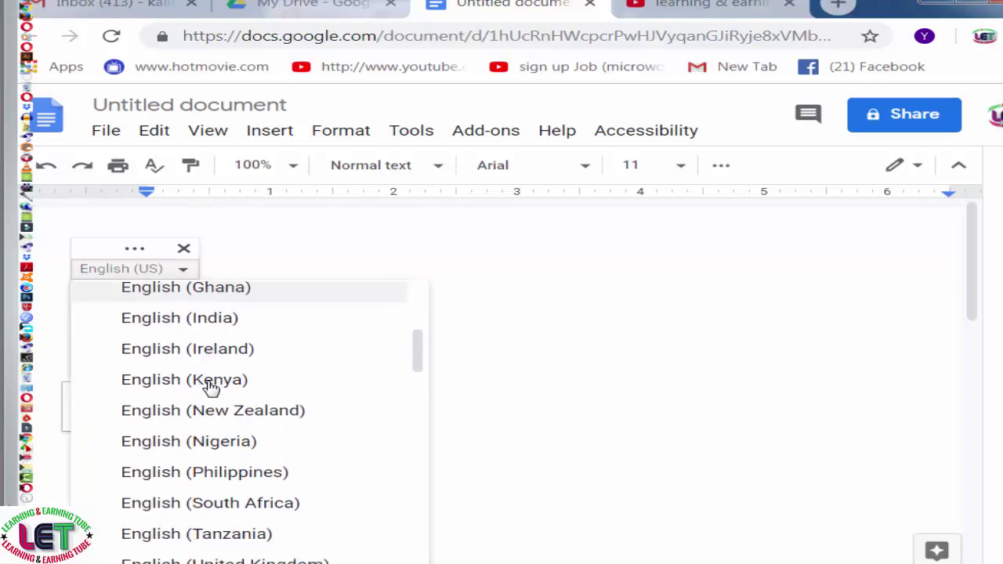
scroll(210, 388, down, 1)
scroll(209, 388, down, 1)
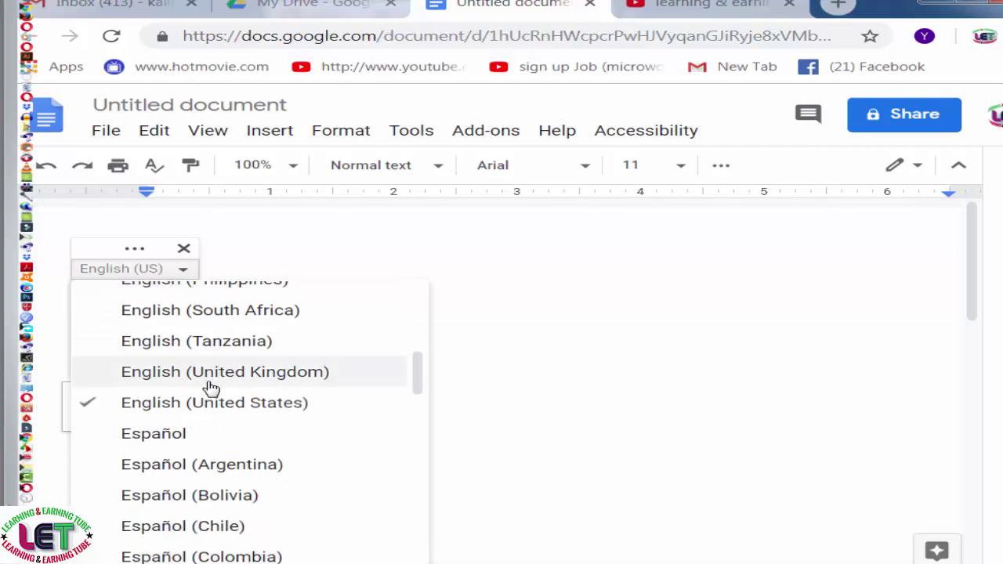
scroll(210, 387, up, 3)
scroll(210, 388, up, 2)
scroll(210, 388, up, 1)
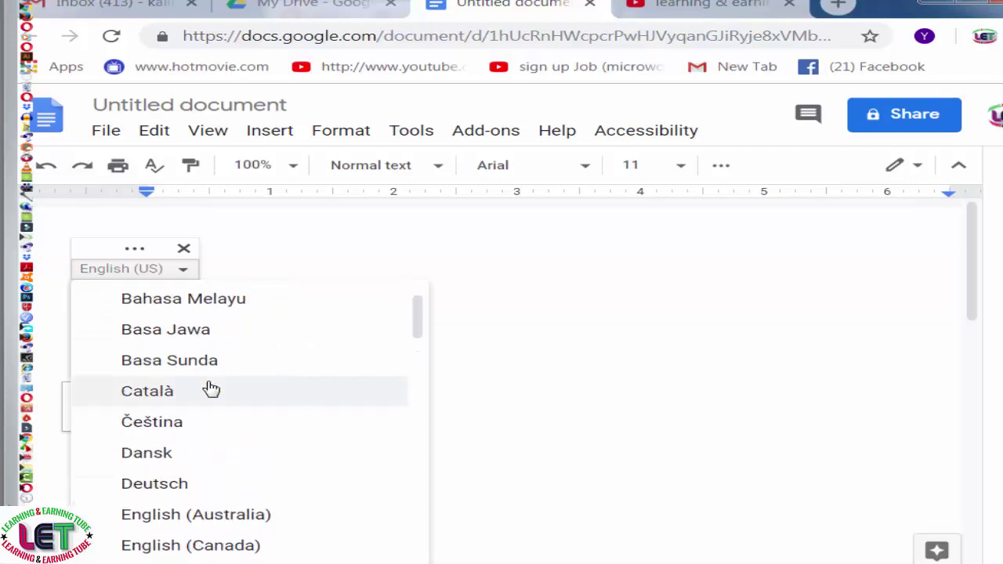
scroll(210, 388, up, 1)
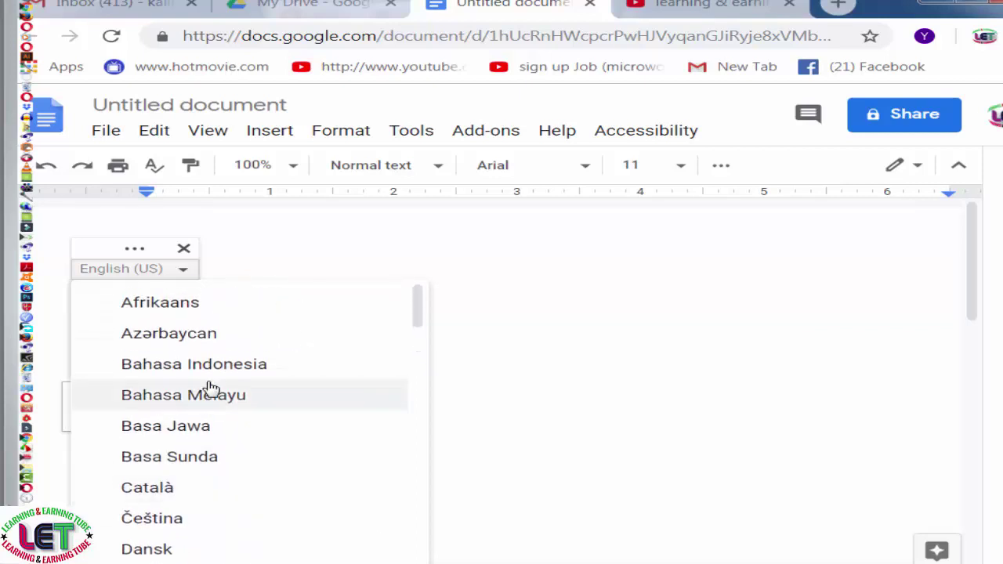
scroll(210, 388, down, 1)
scroll(209, 388, up, 1)
scroll(210, 389, down, 1)
scroll(210, 389, down, 1)
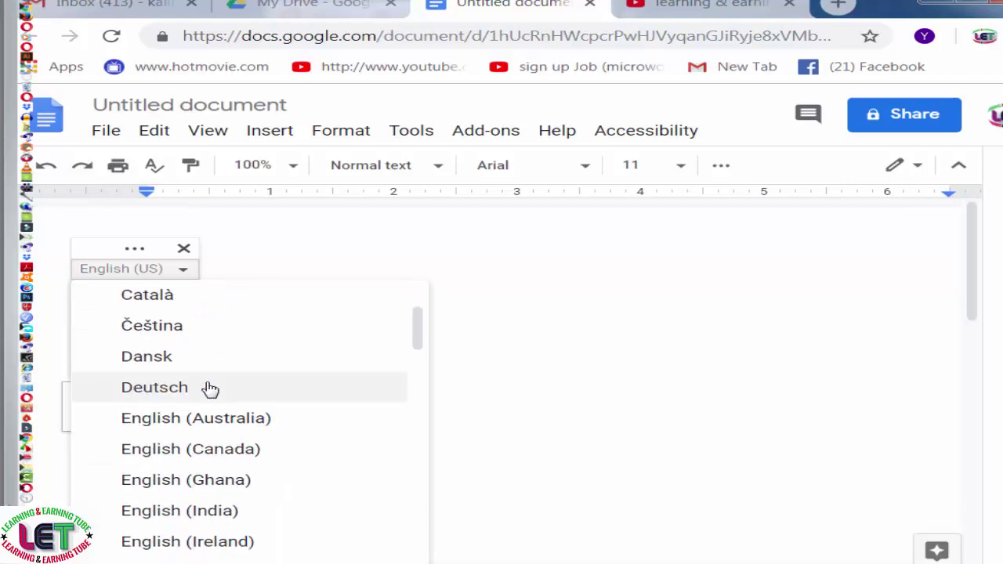
scroll(210, 388, up, 1)
scroll(210, 388, up, 1)
scroll(210, 389, up, 1)
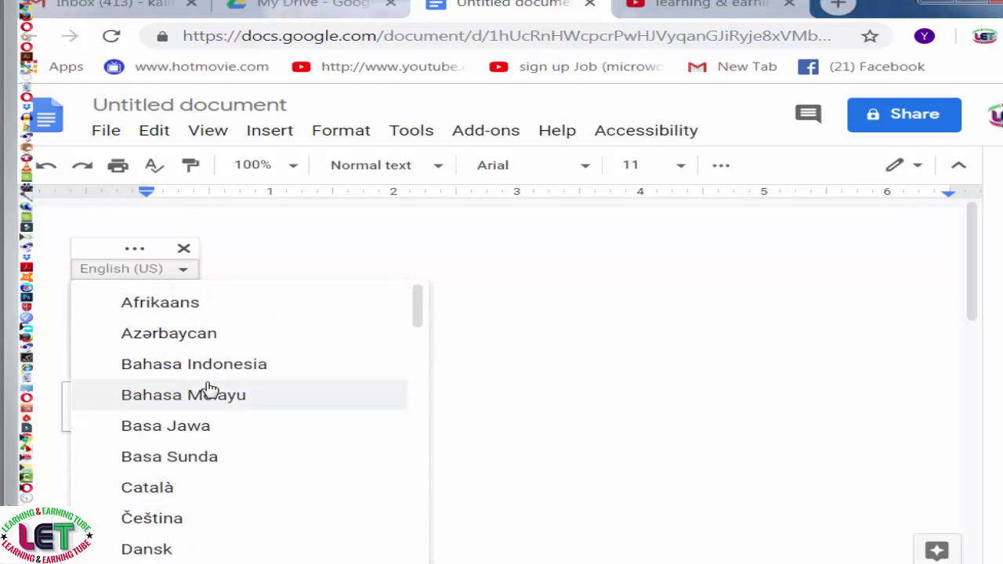
scroll(209, 388, down, 1)
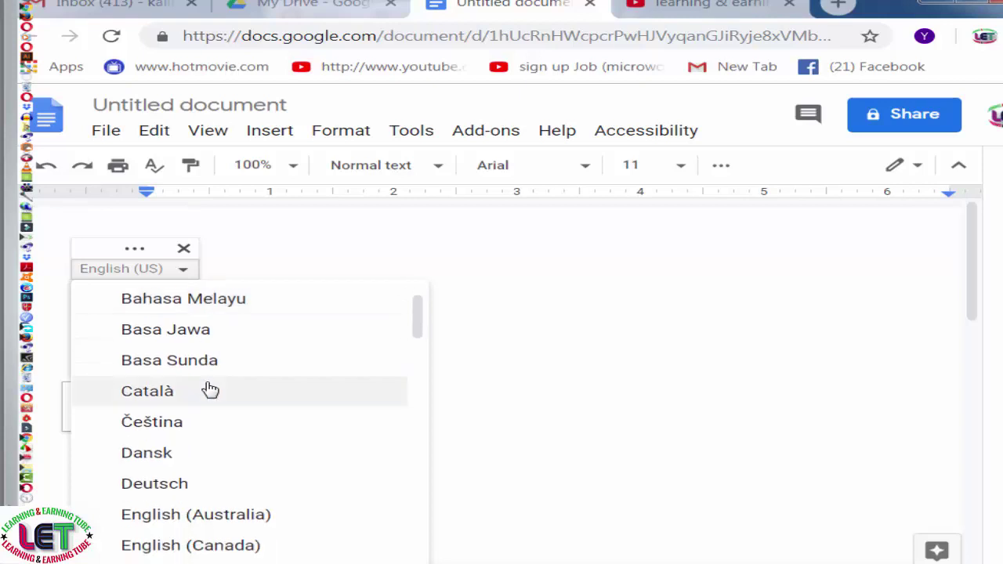
scroll(210, 389, down, 4)
scroll(210, 389, down, 4)
scroll(210, 389, down, 5)
scroll(210, 389, down, 4)
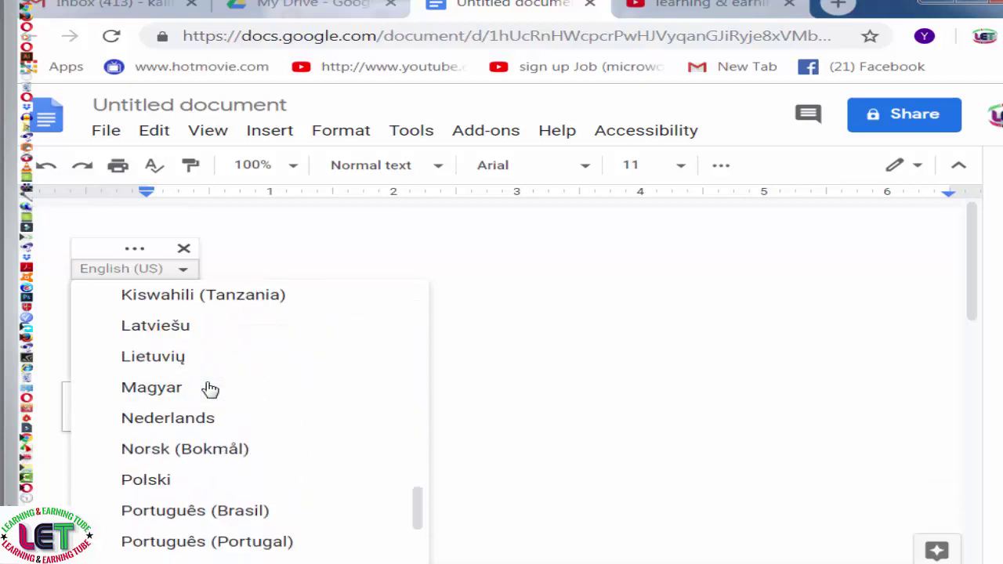
scroll(210, 389, down, 3)
scroll(210, 389, down, 3)
scroll(210, 389, down, 3)
scroll(210, 390, up, 3)
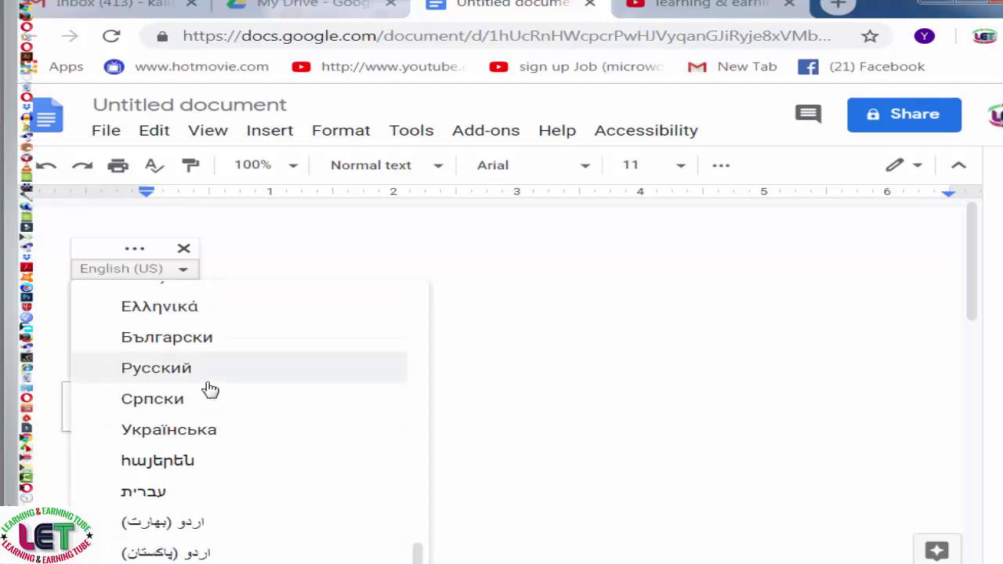
scroll(210, 389, up, 3)
scroll(209, 390, up, 1)
scroll(210, 390, up, 1)
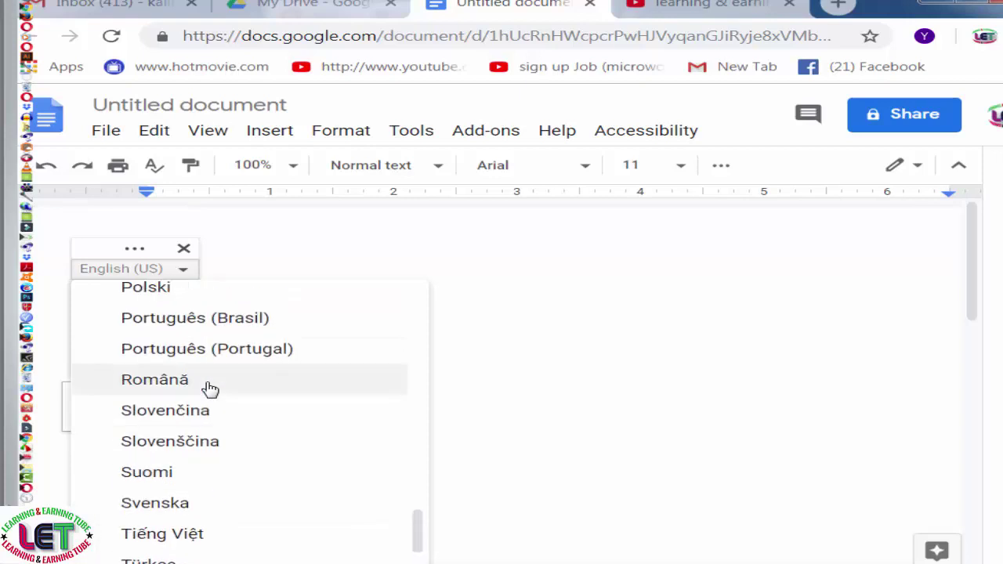
scroll(210, 389, up, 2)
scroll(210, 389, up, 1)
scroll(210, 389, up, 2)
scroll(210, 390, down, 3)
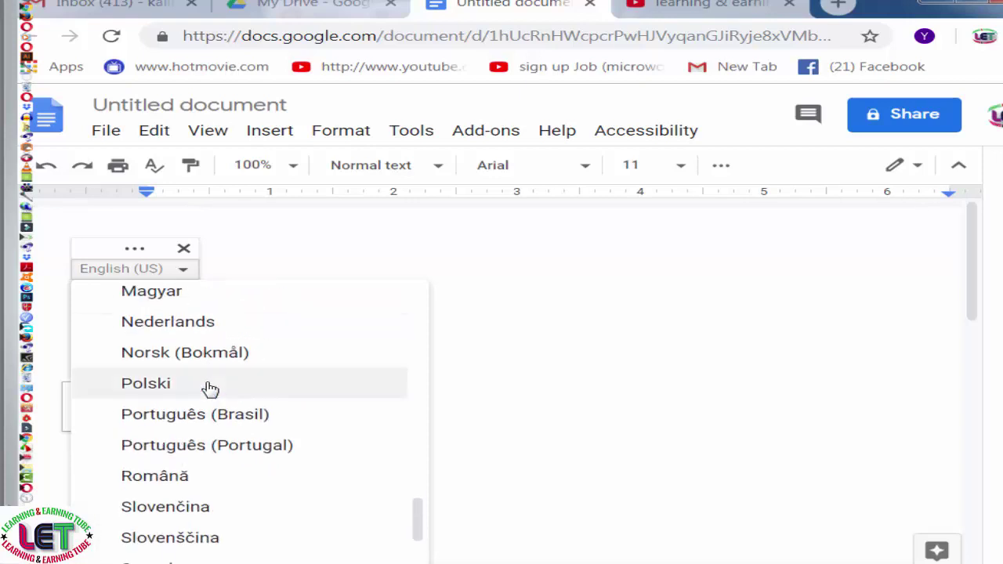
scroll(210, 389, down, 1)
scroll(210, 389, down, 1)
scroll(210, 389, down, 1)
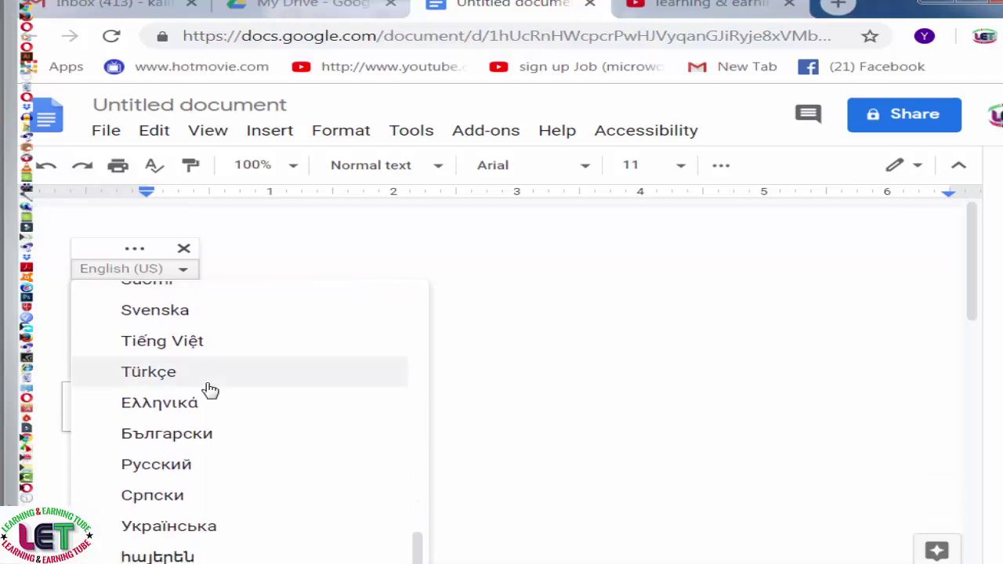
scroll(210, 389, down, 1)
scroll(210, 390, down, 2)
scroll(210, 390, down, 3)
scroll(210, 389, down, 3)
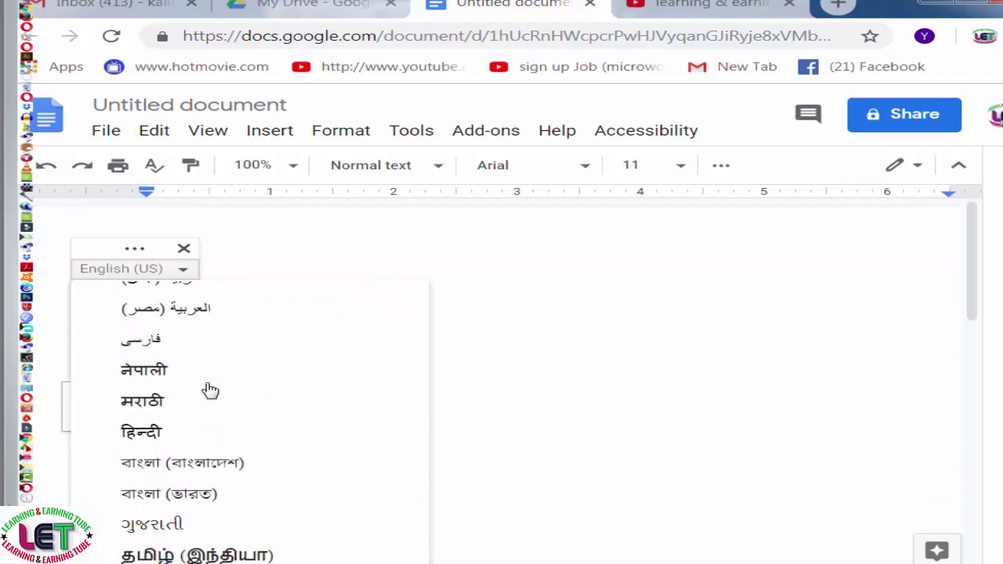
scroll(210, 389, down, 3)
scroll(210, 389, up, 4)
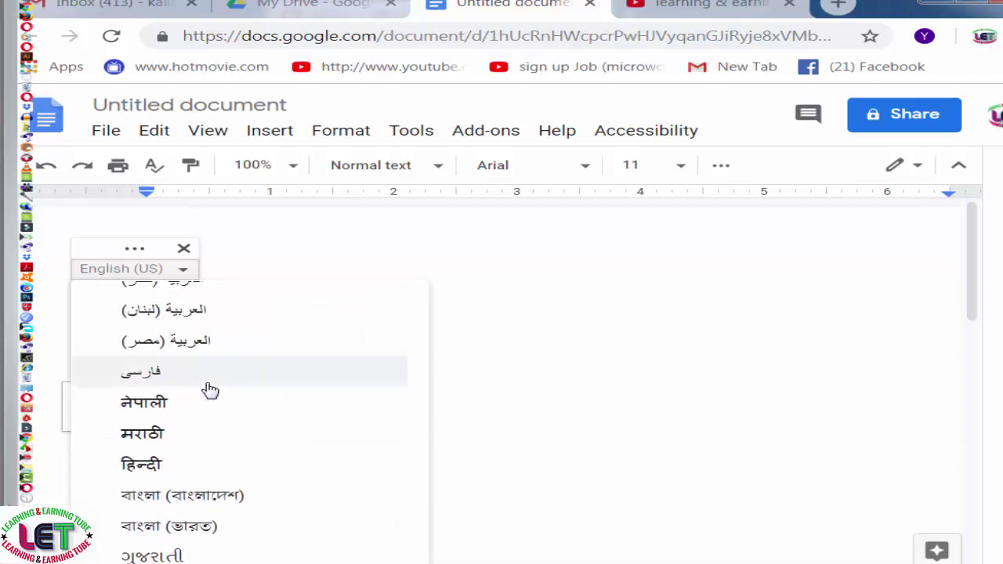
scroll(210, 389, down, 1)
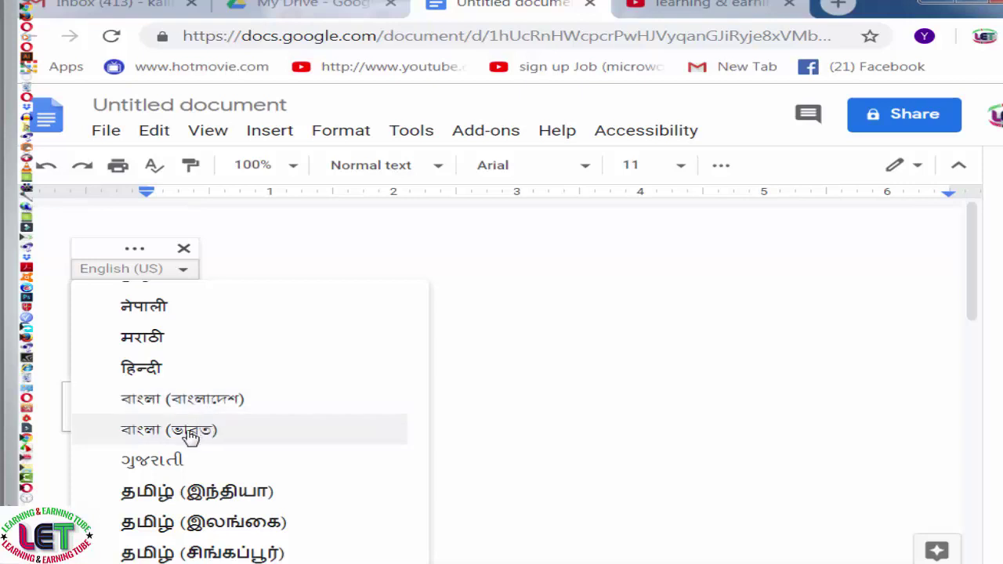
click(196, 403)
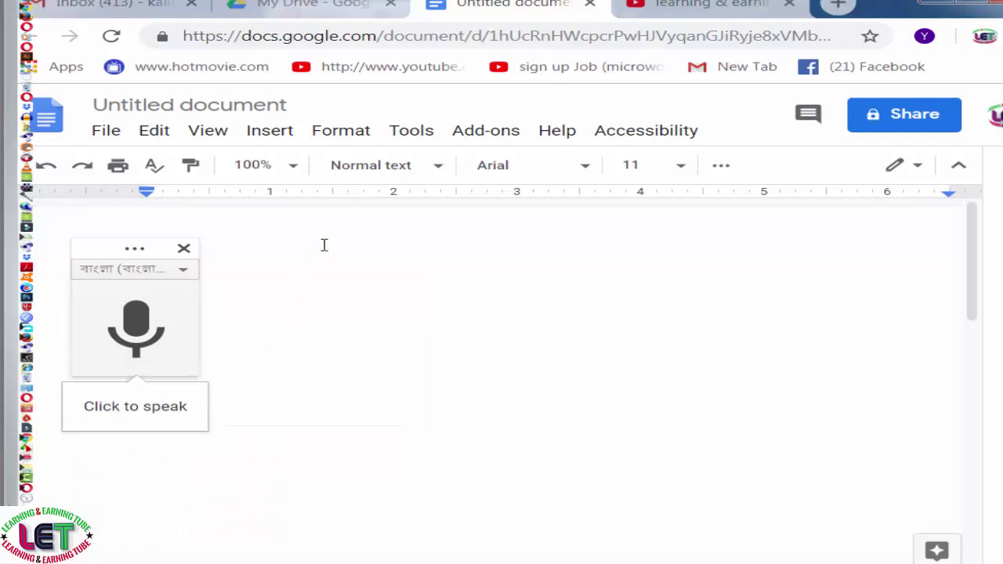
mouse_move(136, 328)
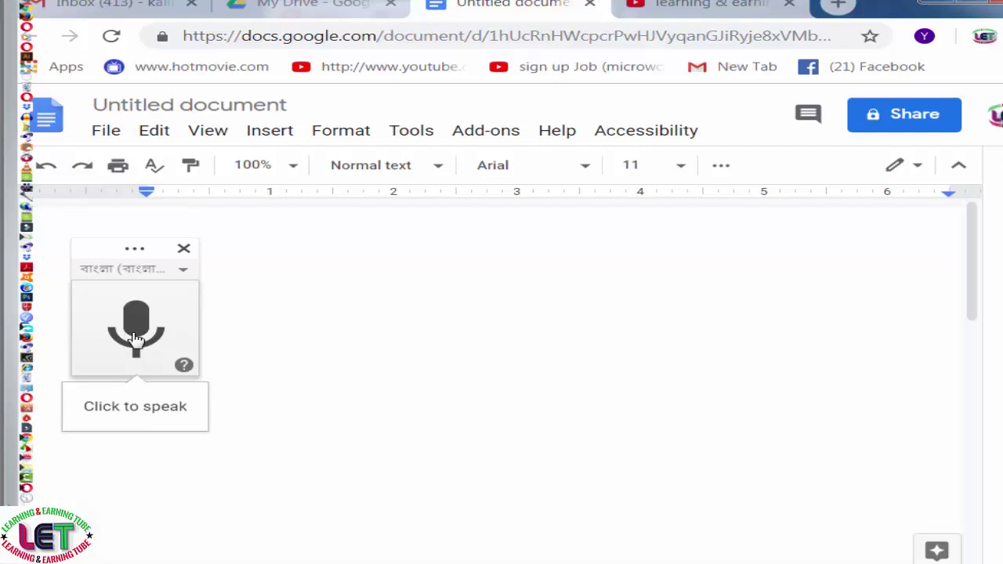
- Start the microphone, allow microphone access, and dictate Bengali starting 'আপনাদের সাথে শেয়ার'
click(136, 337)
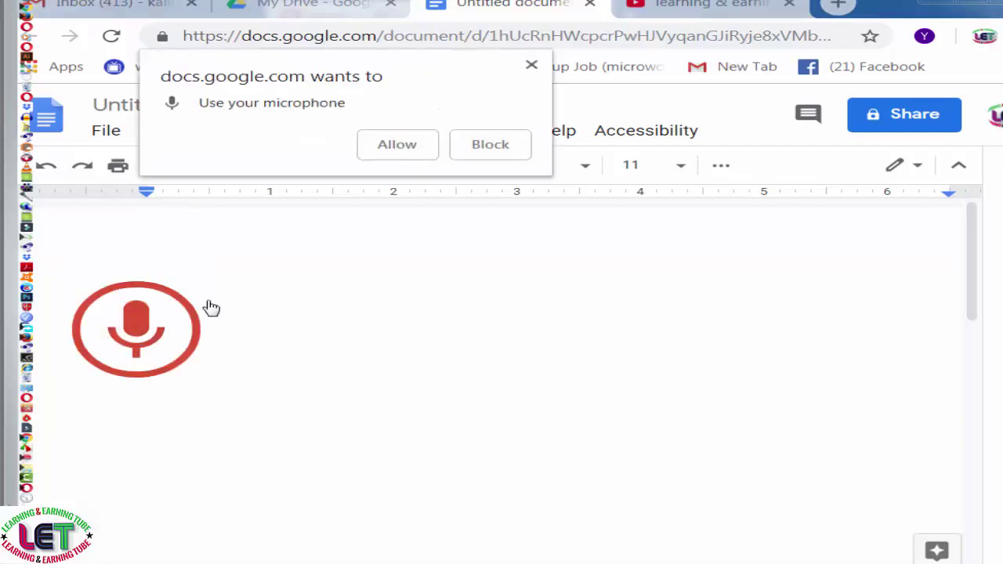
click(399, 149)
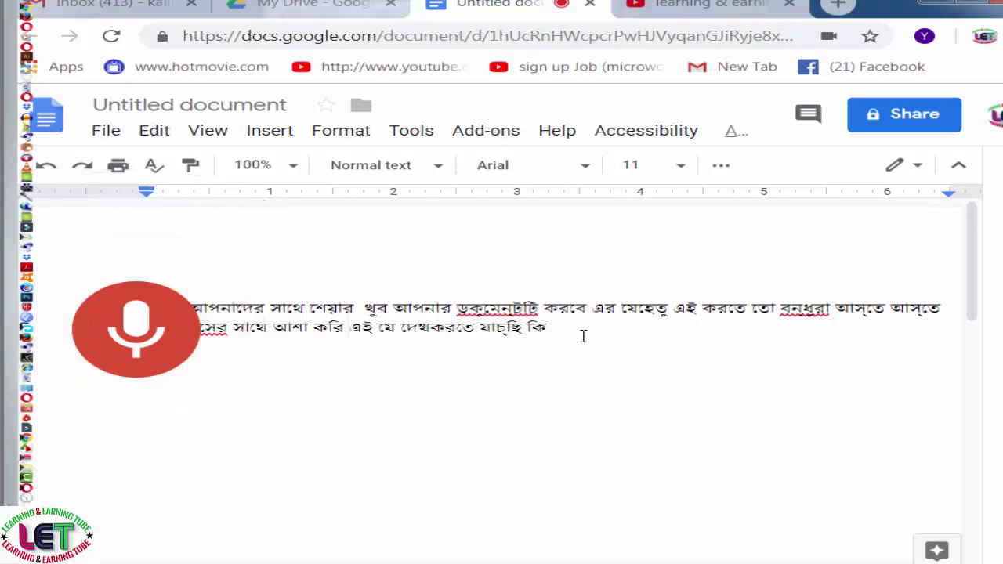
- Stop the microphone once the Bengali text ends with 'এরপর আপনার করণীয় কি'
click(138, 337)
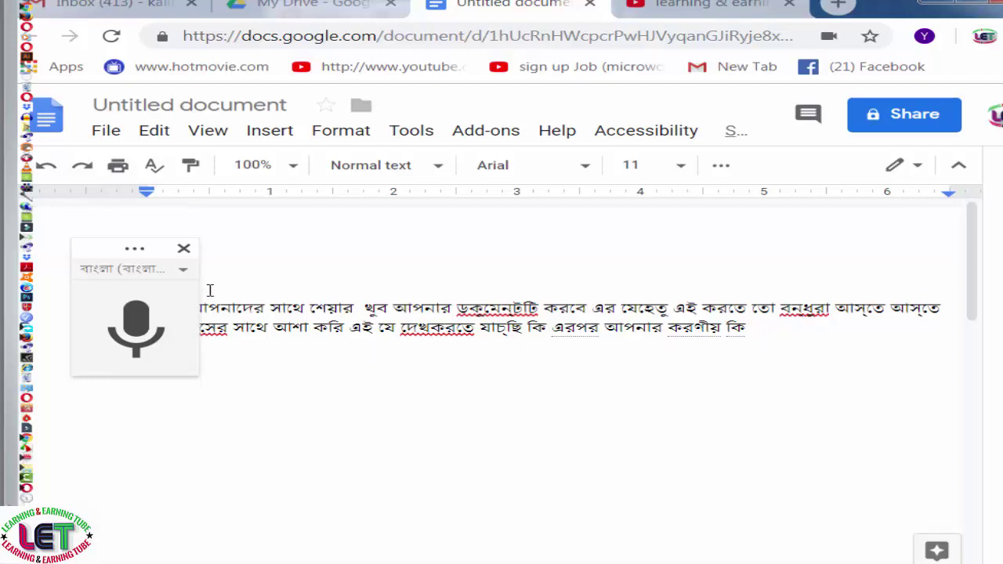
- Change the voice typing language from Bangla back to English (US)
click(183, 268)
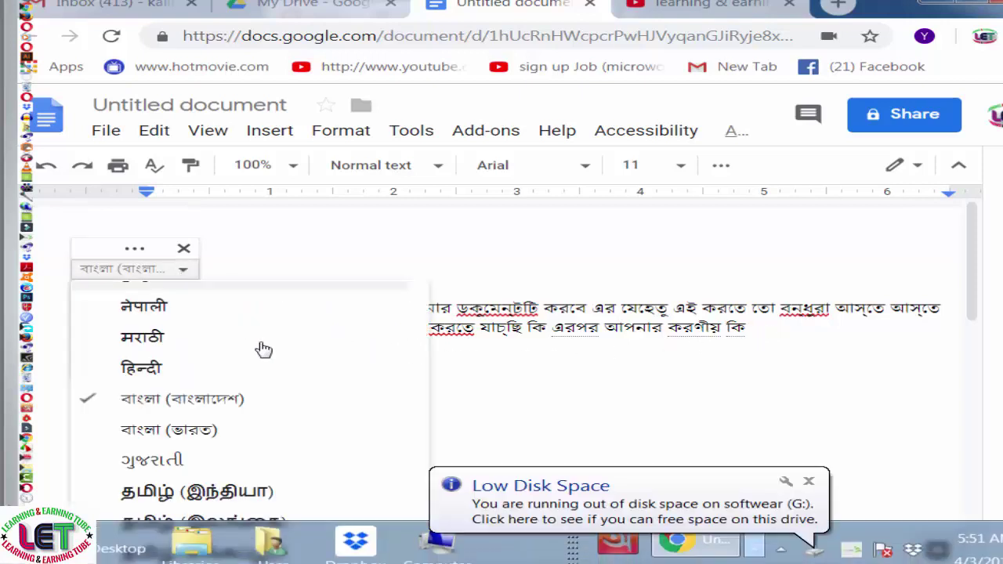
scroll(264, 349, up, 2)
scroll(273, 389, up, 5)
scroll(273, 389, up, 10)
scroll(277, 389, up, 5)
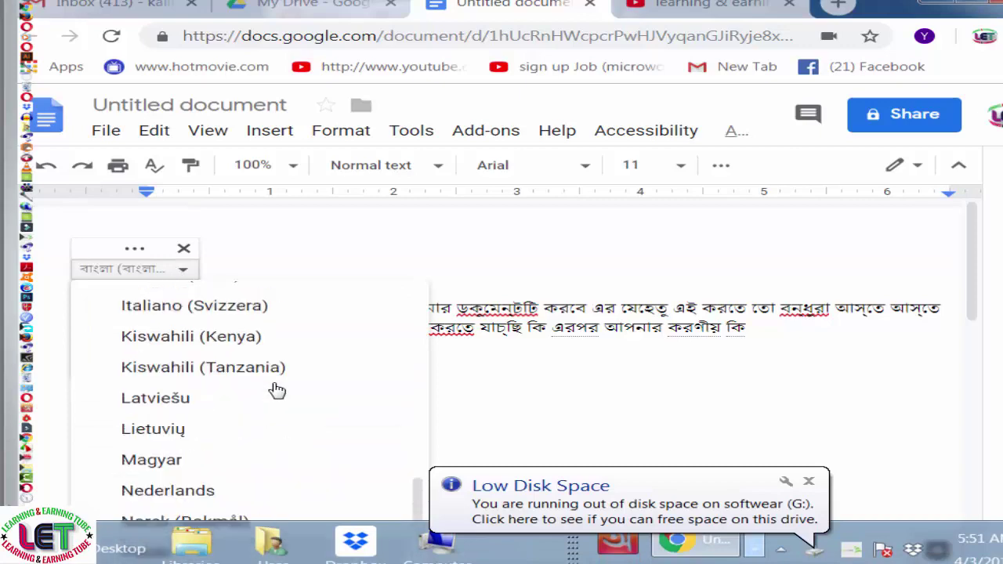
scroll(277, 389, up, 5)
scroll(277, 389, up, 4)
scroll(277, 389, up, 5)
scroll(277, 389, up, 5)
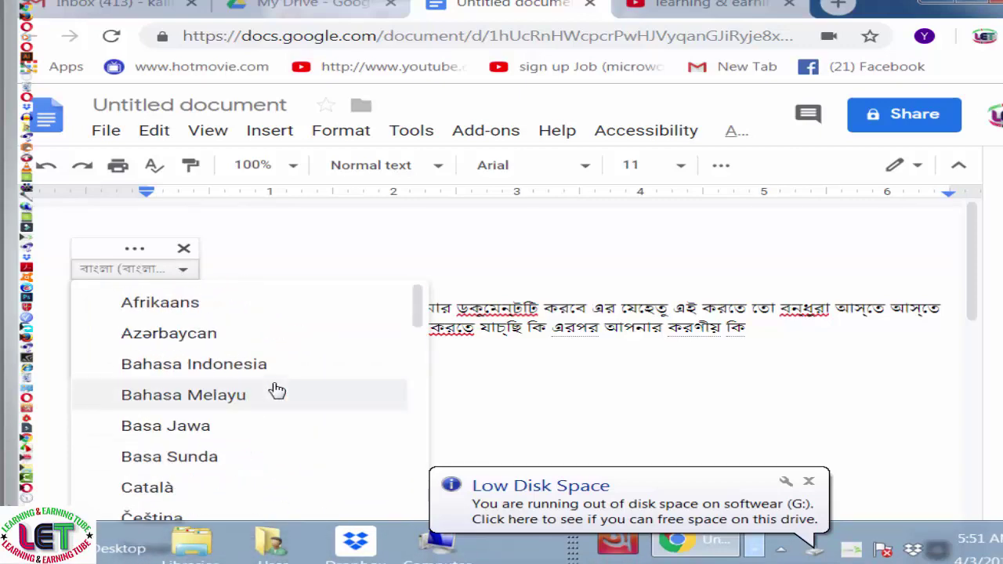
scroll(277, 390, down, 1)
scroll(277, 389, down, 1)
scroll(277, 390, down, 1)
scroll(279, 390, down, 1)
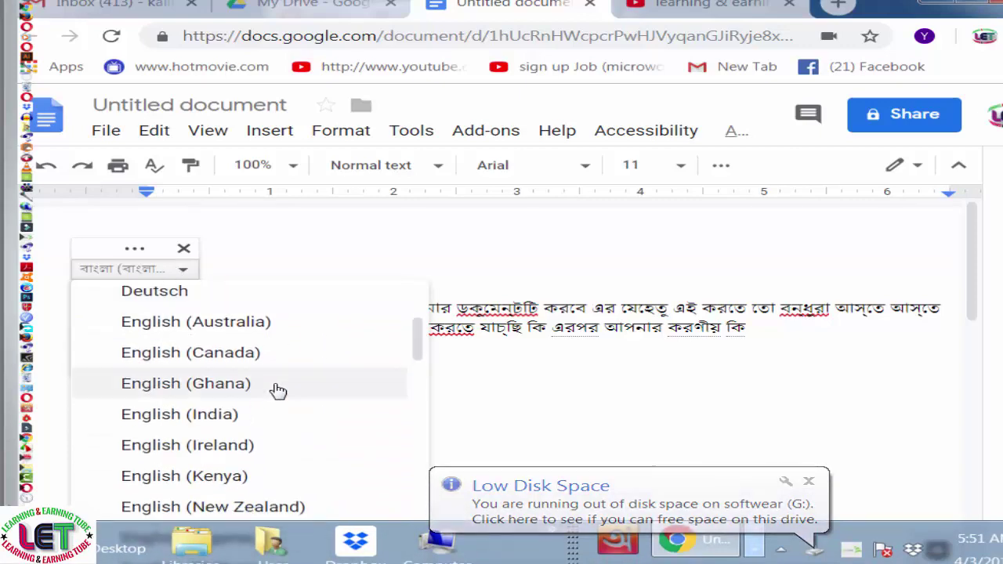
scroll(278, 390, down, 1)
scroll(279, 390, down, 1)
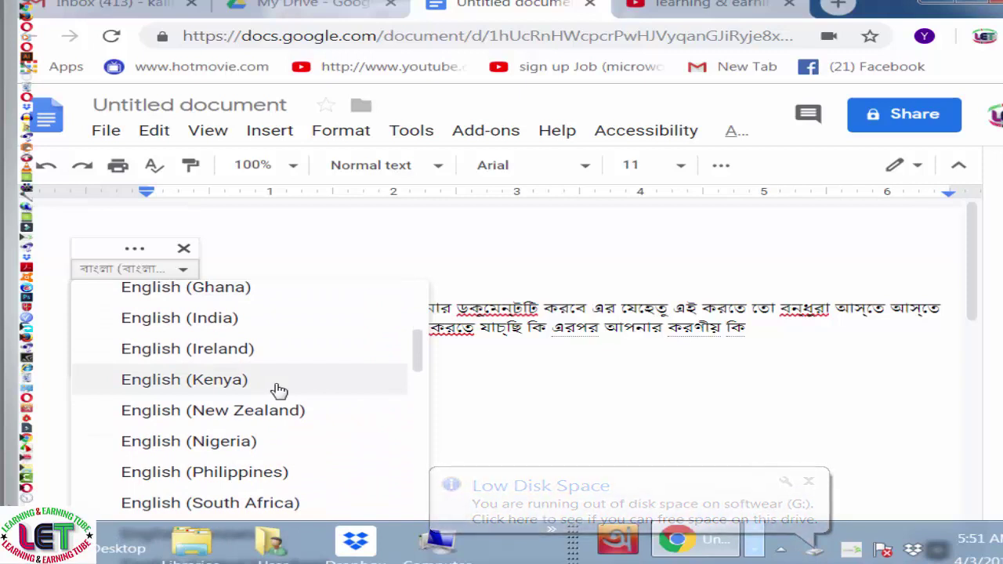
scroll(280, 389, up, 1)
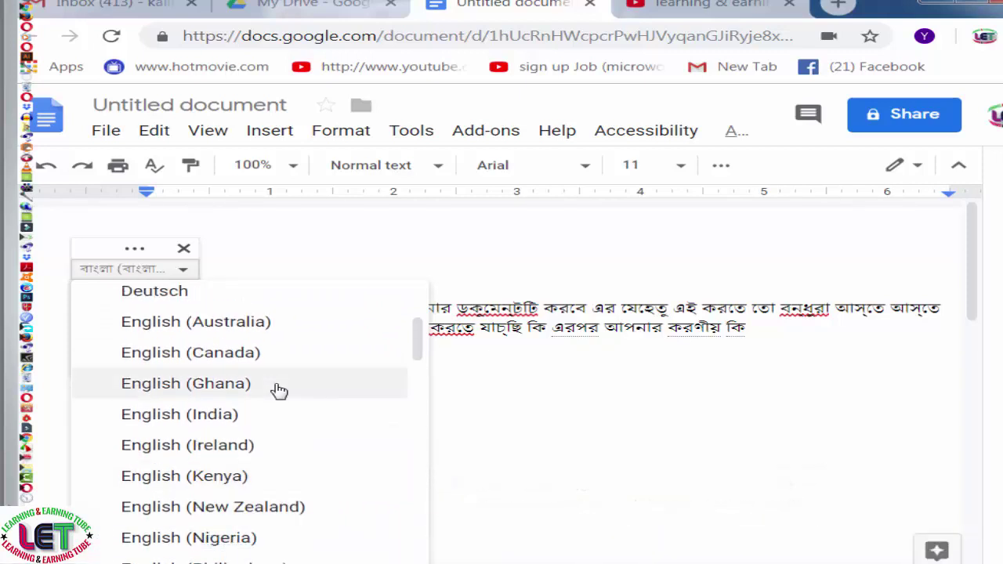
scroll(279, 390, up, 1)
scroll(280, 390, up, 1)
scroll(280, 390, up, 1)
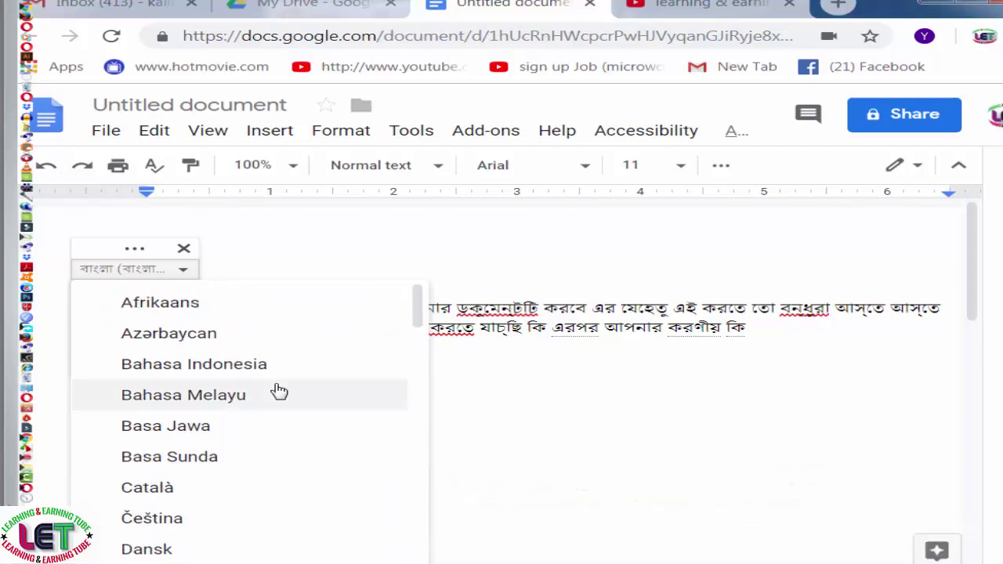
scroll(280, 390, down, 2)
scroll(279, 390, down, 1)
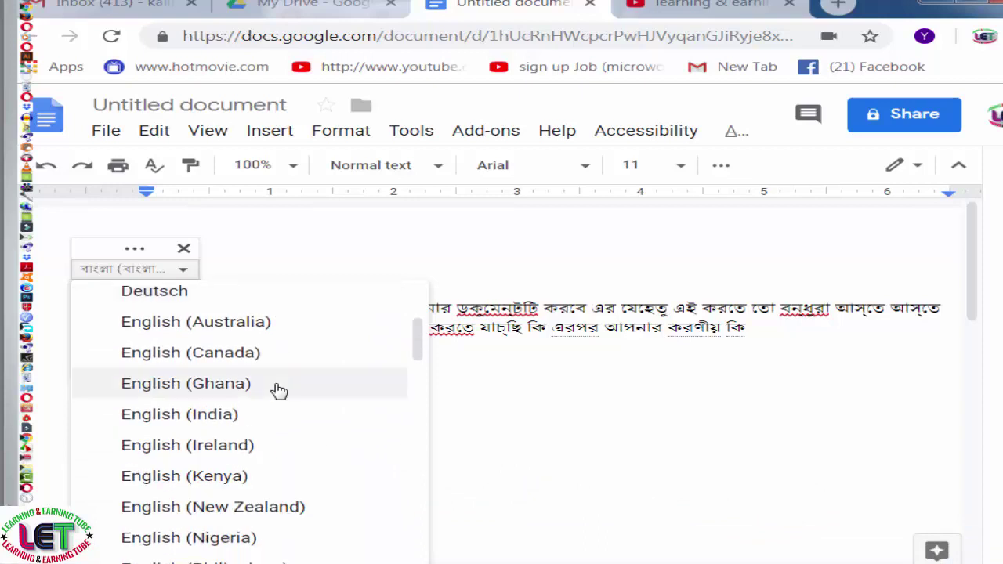
scroll(280, 390, down, 1)
scroll(279, 391, down, 1)
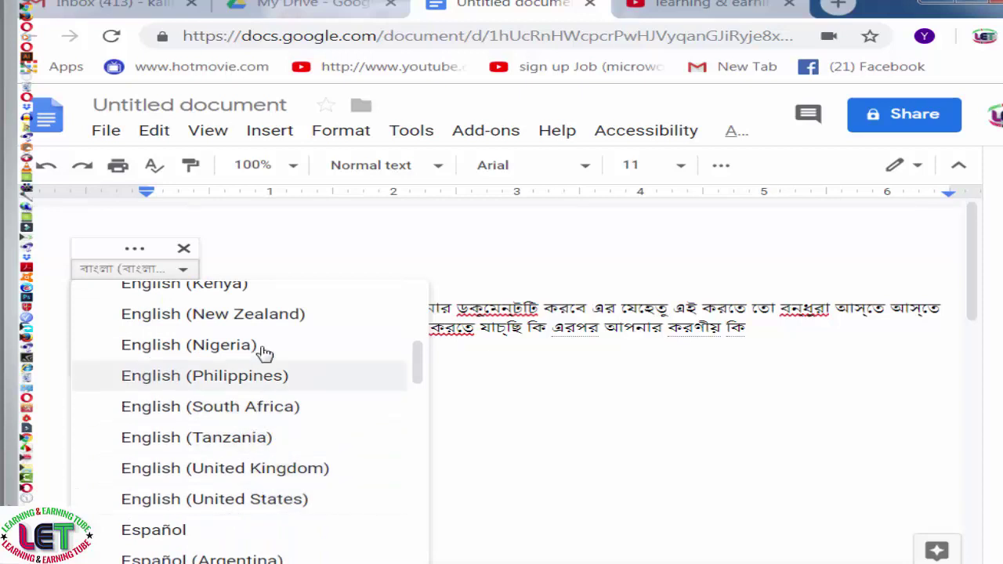
click(231, 500)
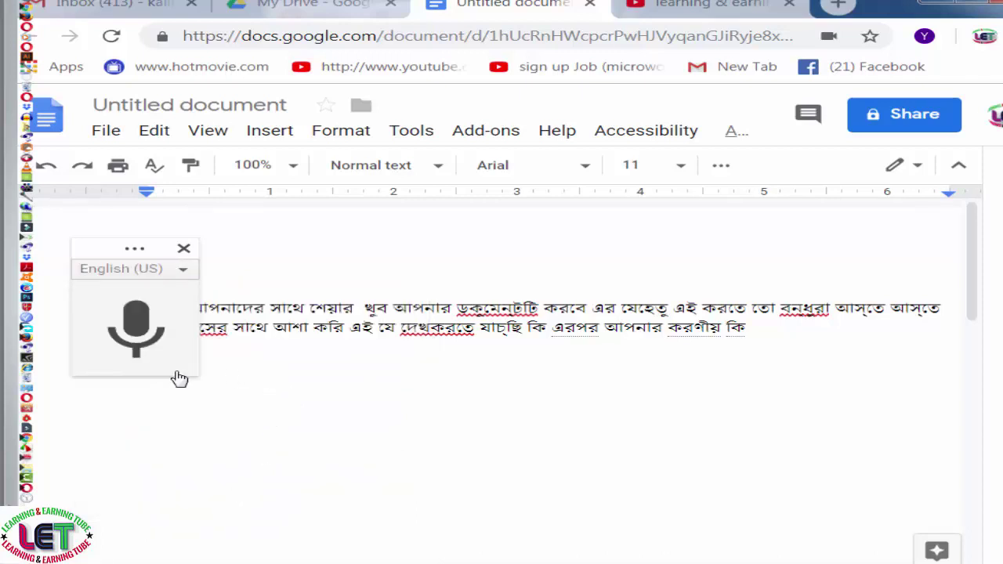
- Dictate the English line ending 'by using Google Drive let's start', then select it
click(136, 329)
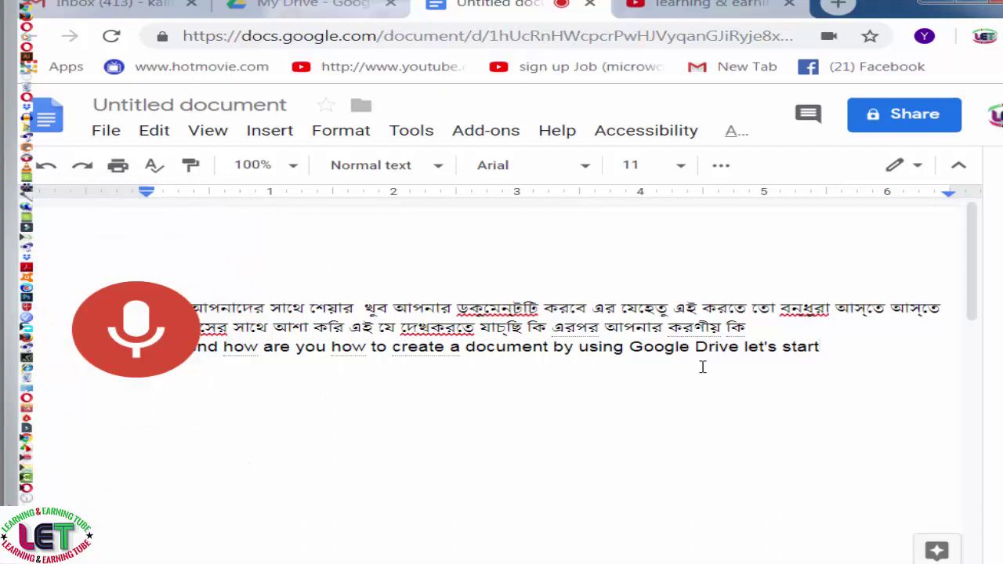
click(137, 329)
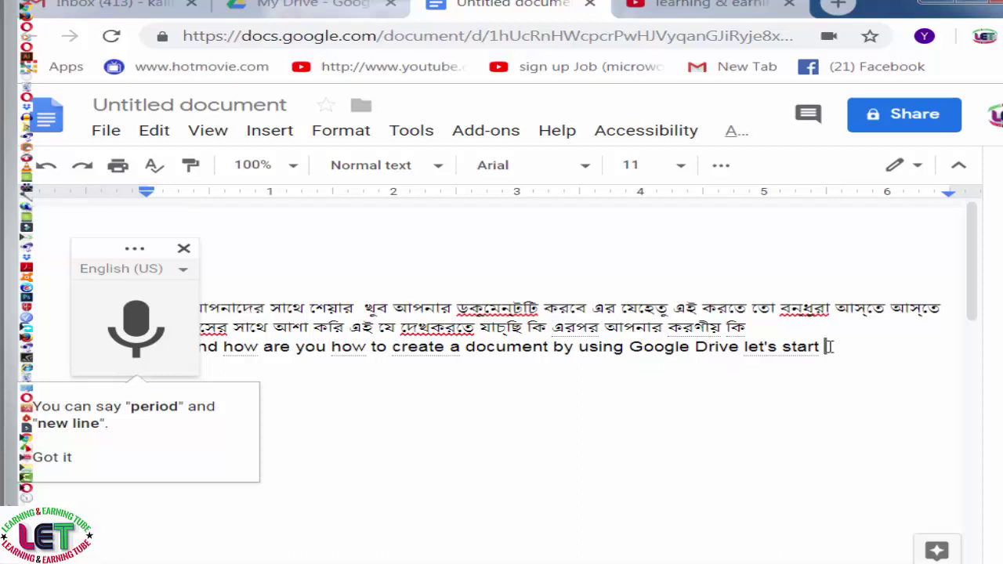
drag(824, 346, 200, 348)
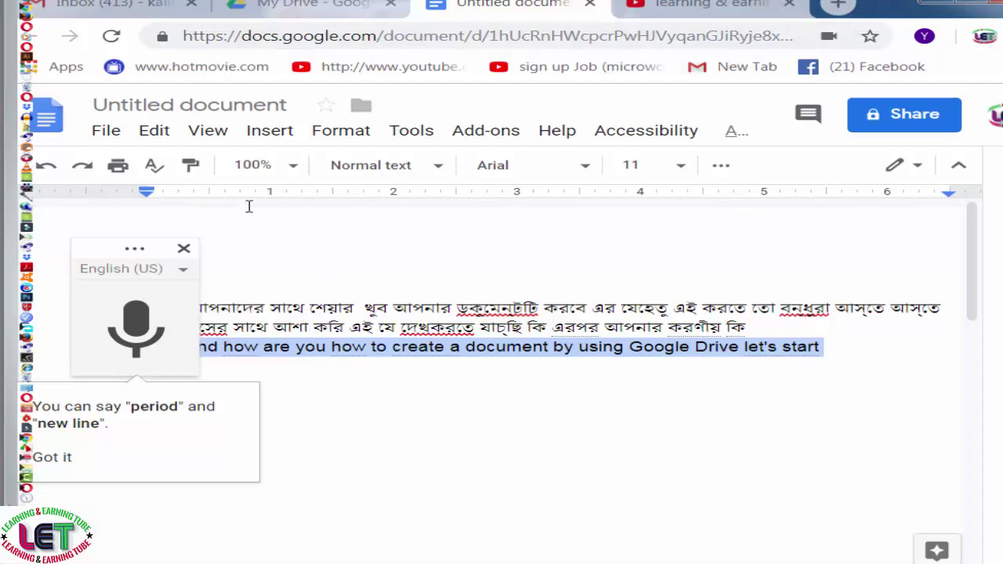
- Download the document from the File menu as the Word file 'Untitled document.docx'
click(107, 131)
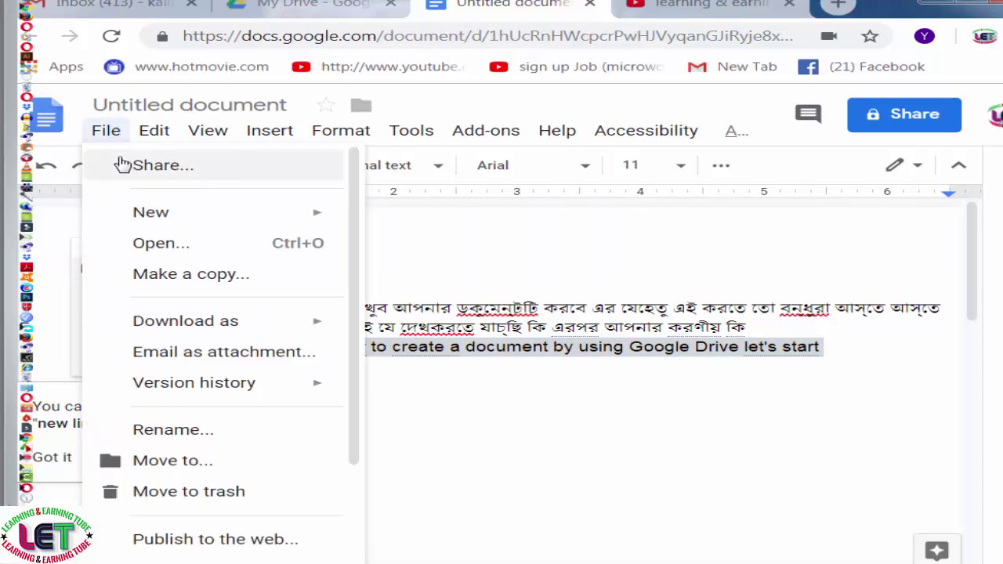
mouse_move(185, 321)
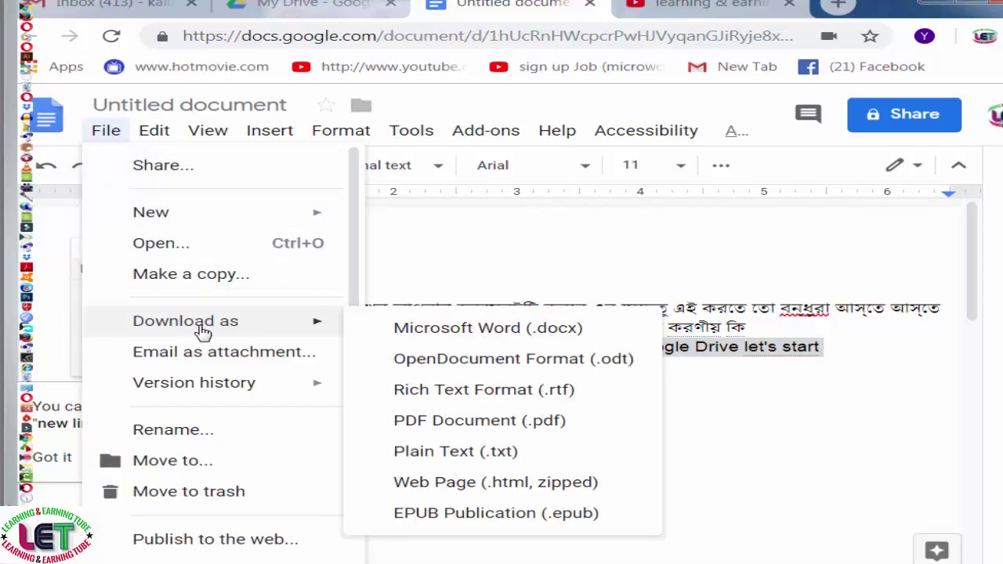
click(481, 329)
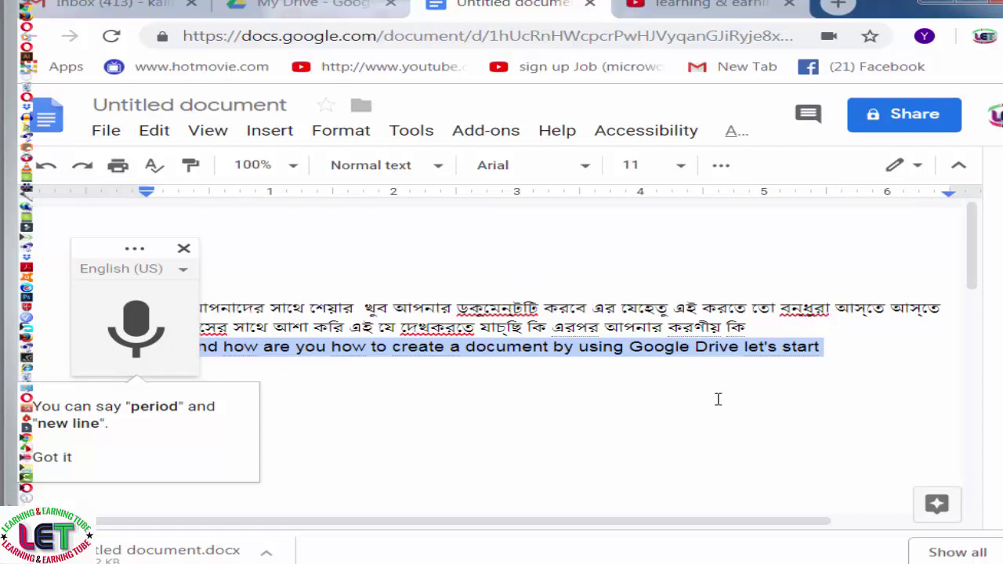
- Switch to the YouTube channel tab and scroll through the channel page
scroll(717, 399, down, 5)
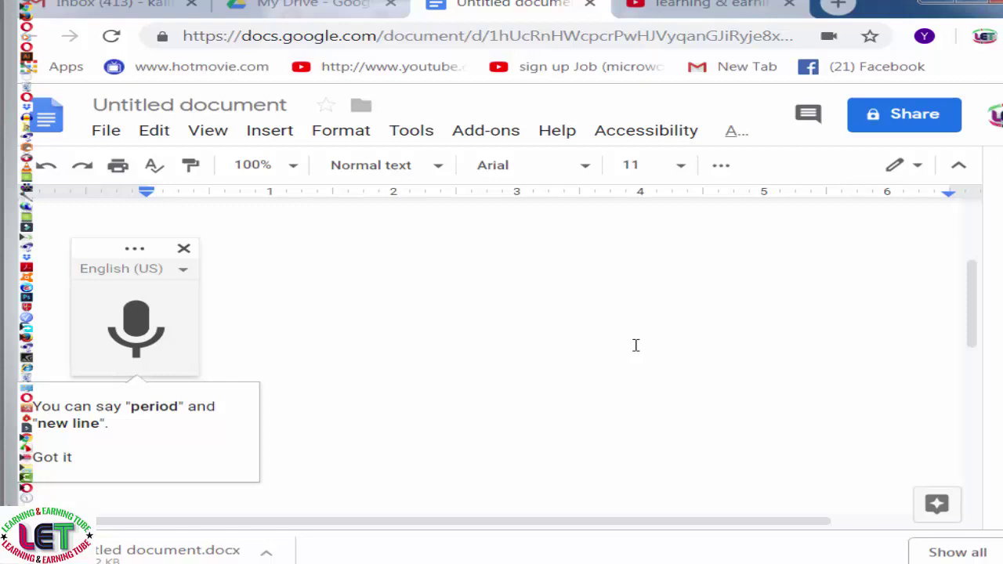
scroll(643, 337, down, 5)
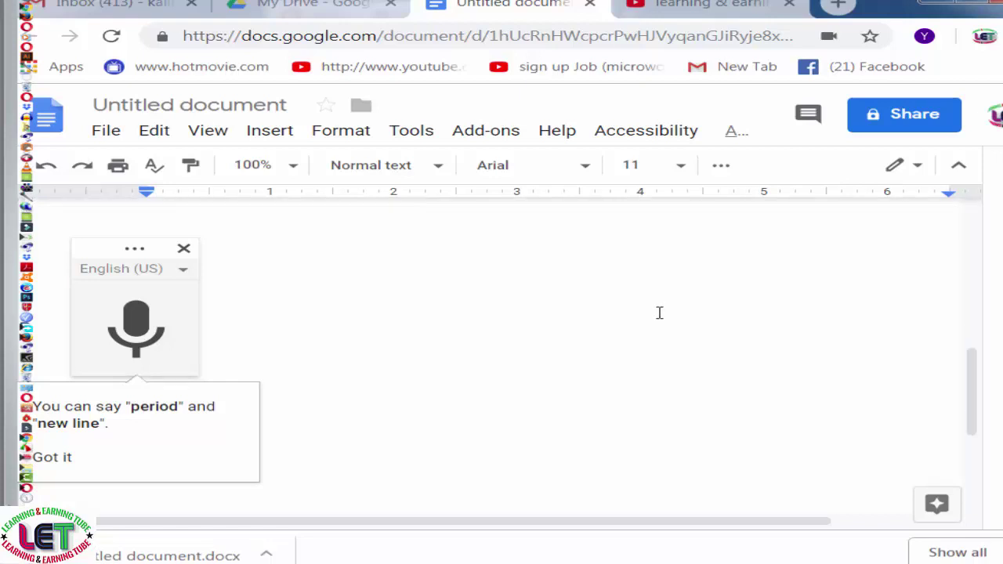
click(722, 7)
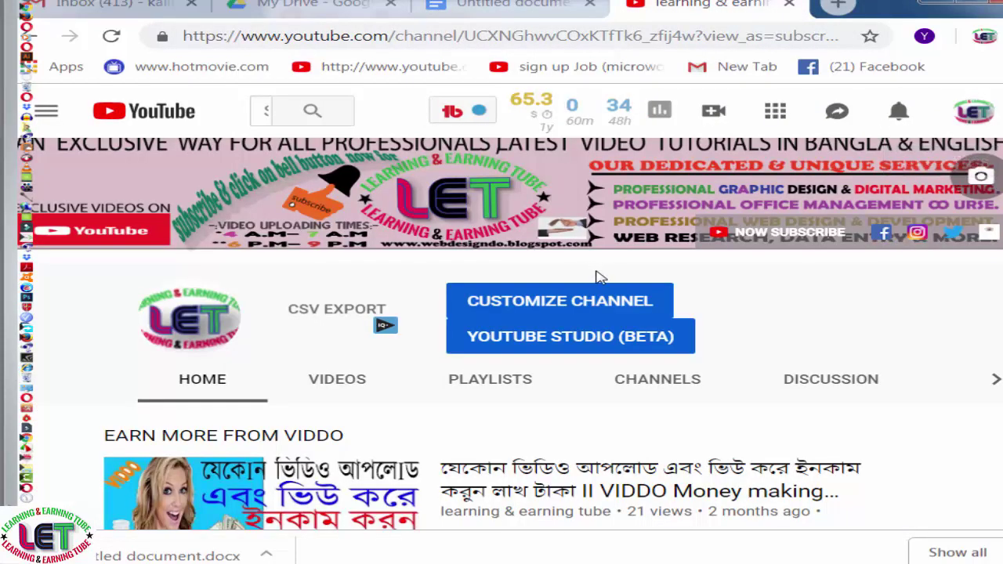
scroll(684, 376, down, 4)
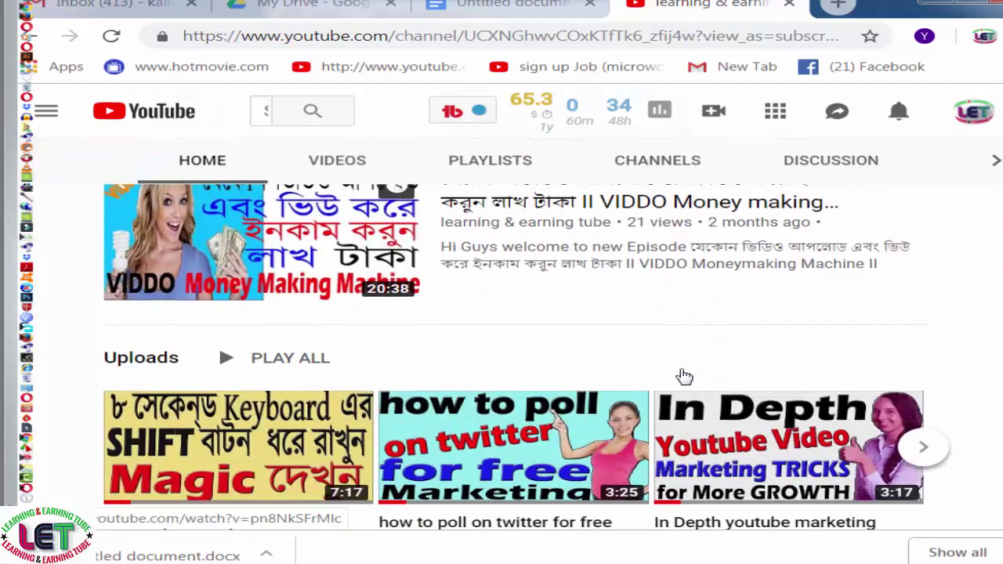
scroll(685, 377, down, 1)
scroll(683, 376, down, 2)
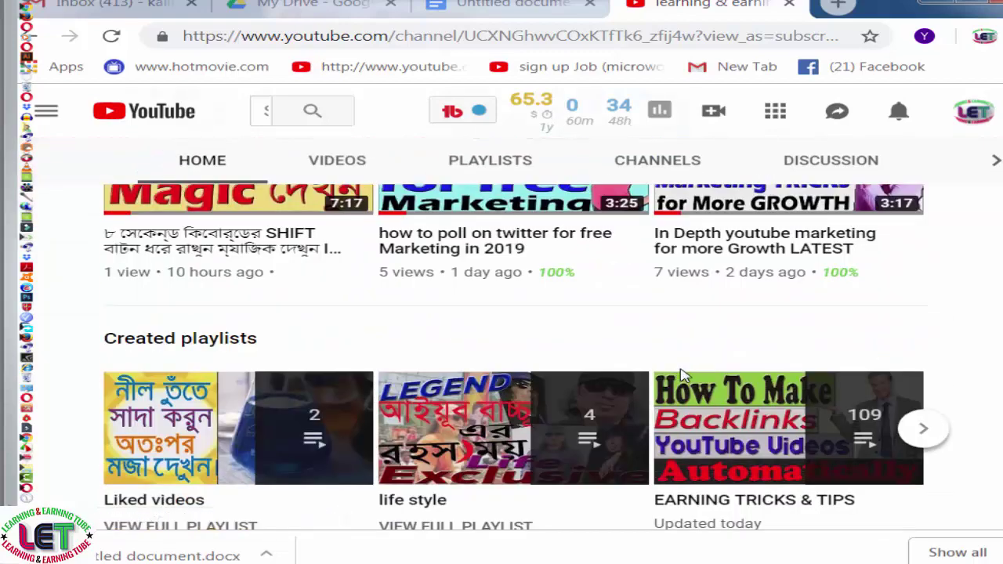
scroll(682, 376, down, 1)
scroll(681, 374, up, 4)
scroll(688, 377, up, 2)
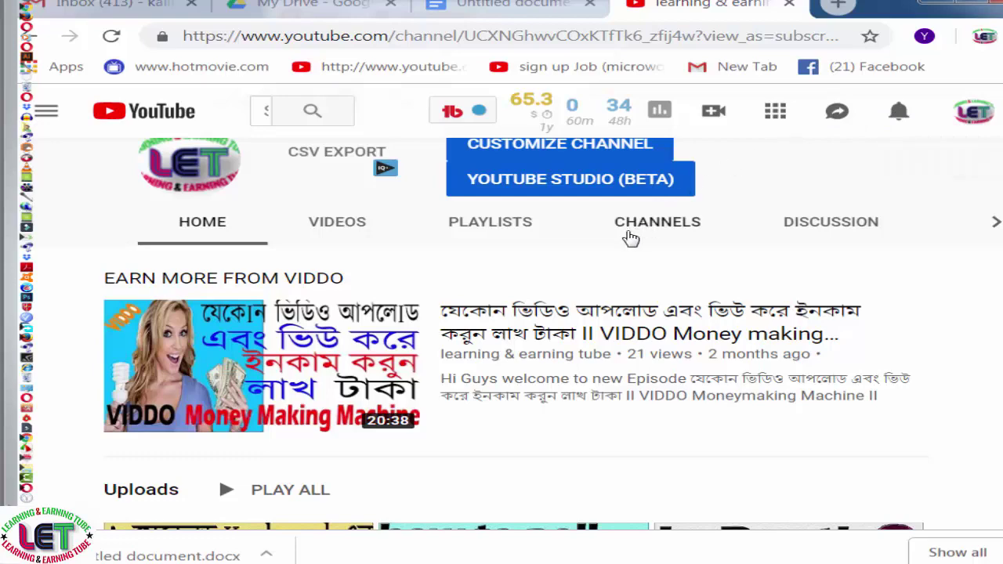
- Show the channel's VIDEOS list, then return to the Untitled document tab
click(340, 224)
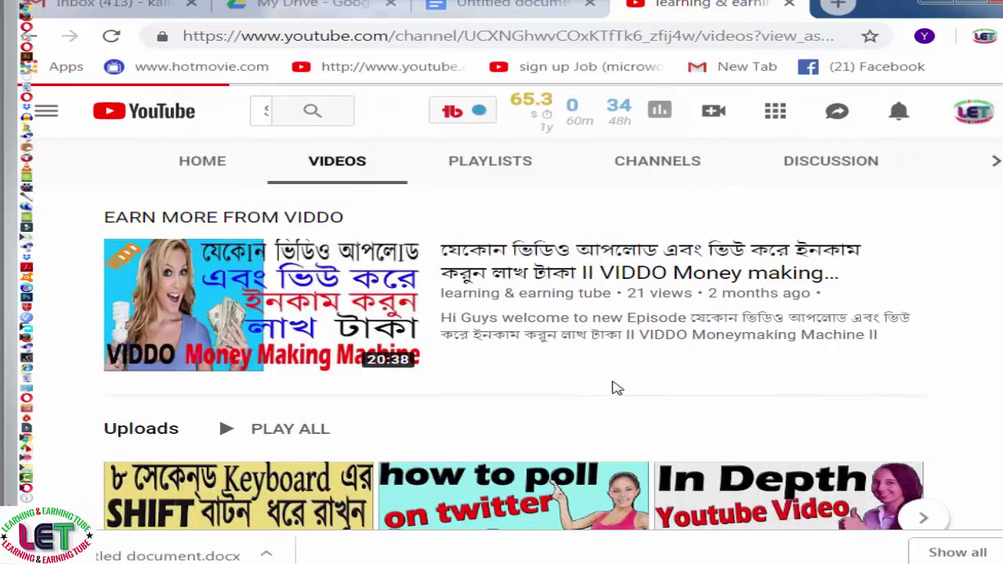
scroll(614, 386, down, 3)
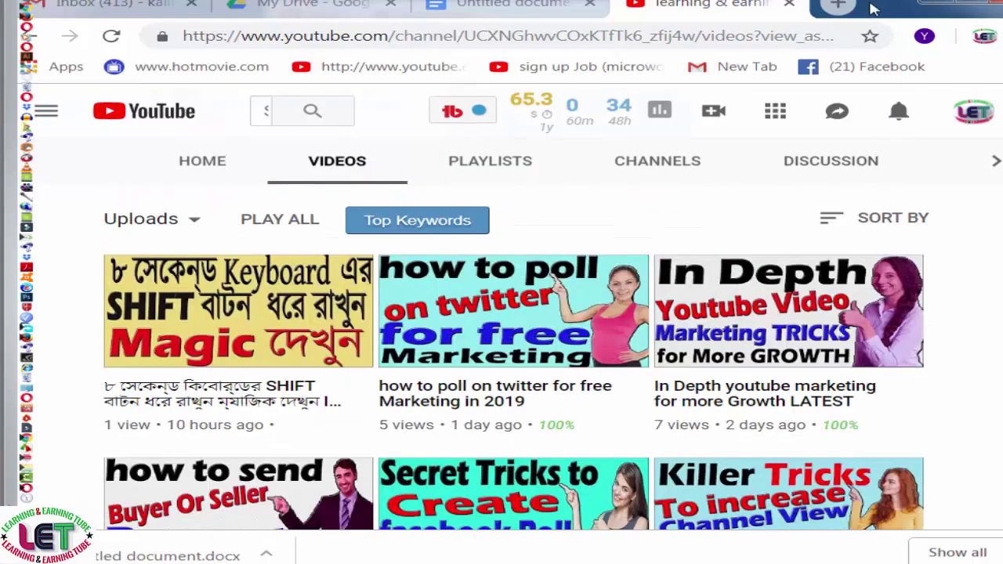
click(509, 6)
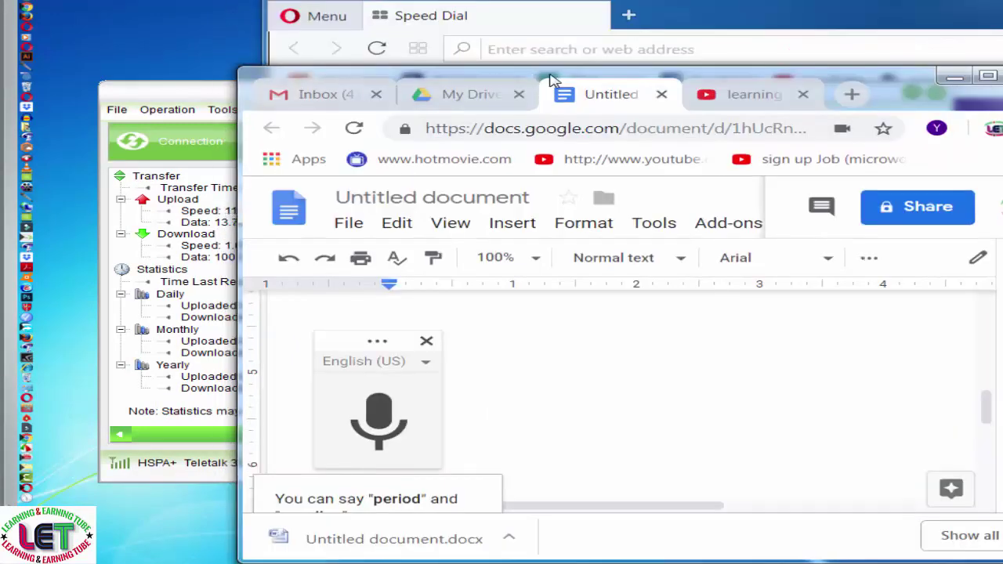
- Download the document as Microsoft Word (.docx) and open the download in Word
drag(551, 78, 487, 43)
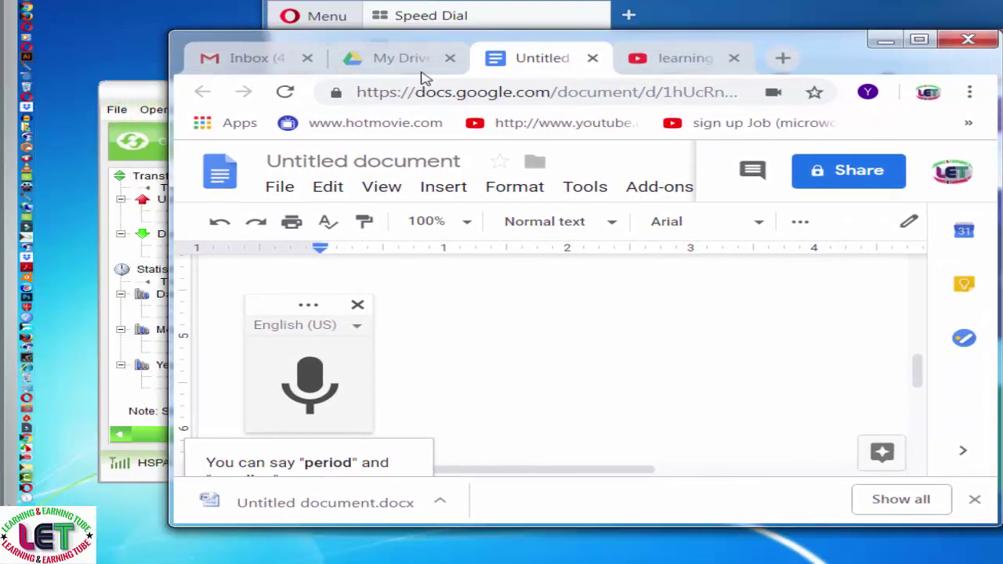
click(282, 188)
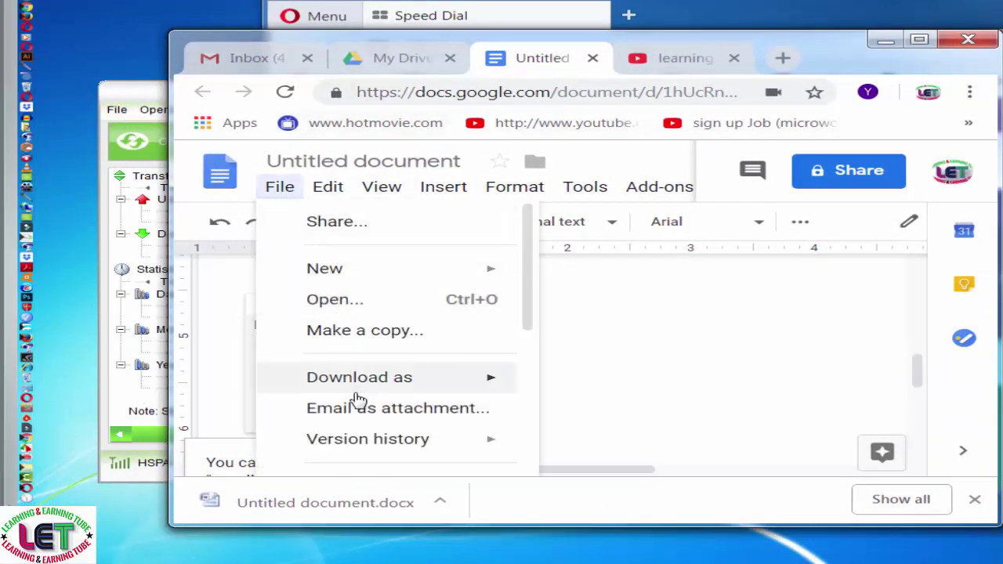
mouse_move(359, 377)
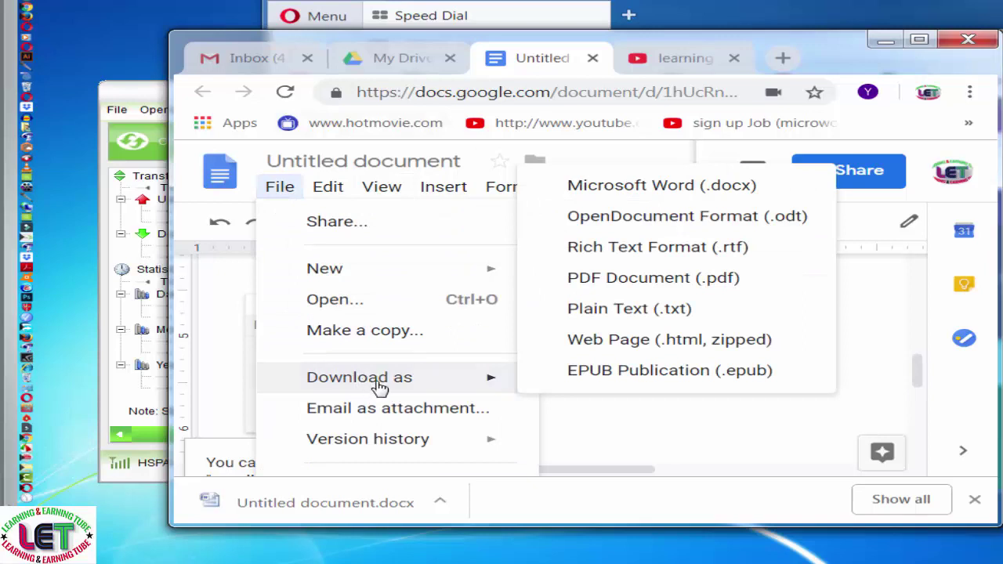
click(638, 188)
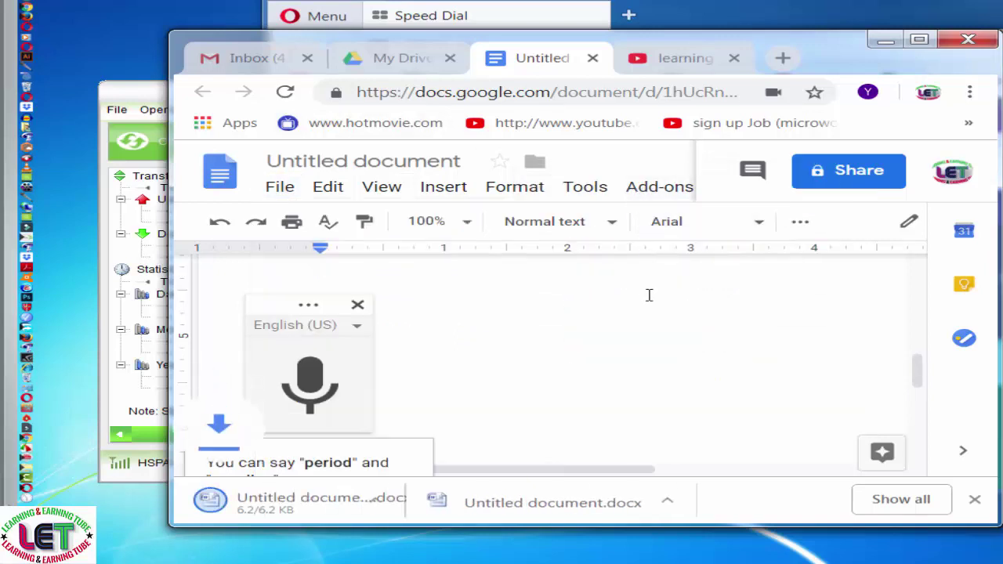
right_click(528, 503)
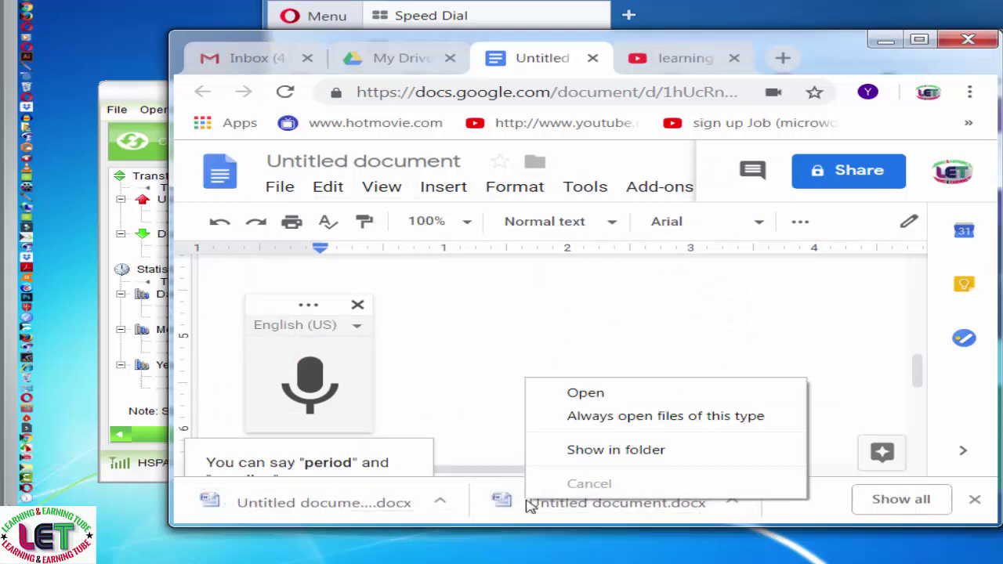
click(584, 394)
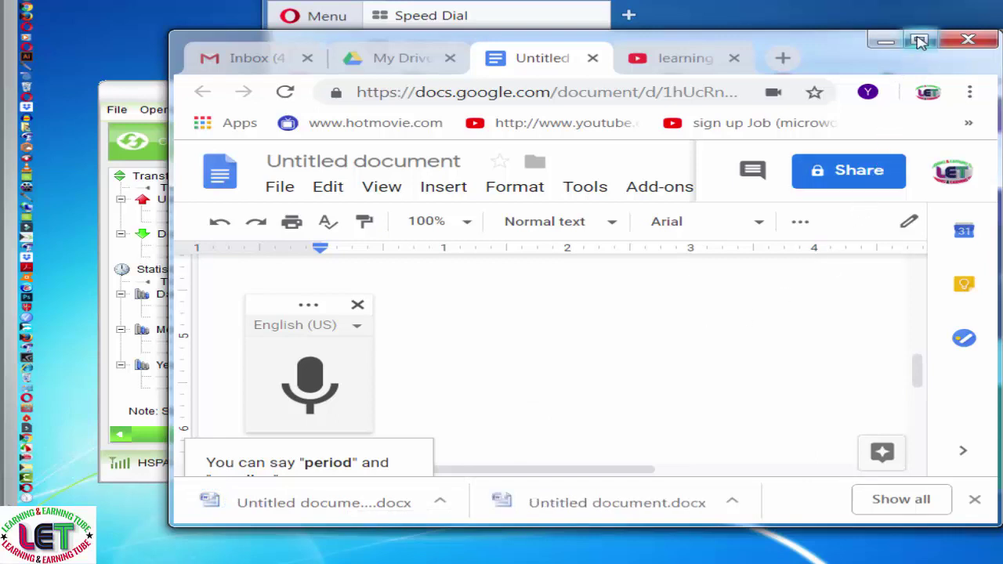
click(919, 39)
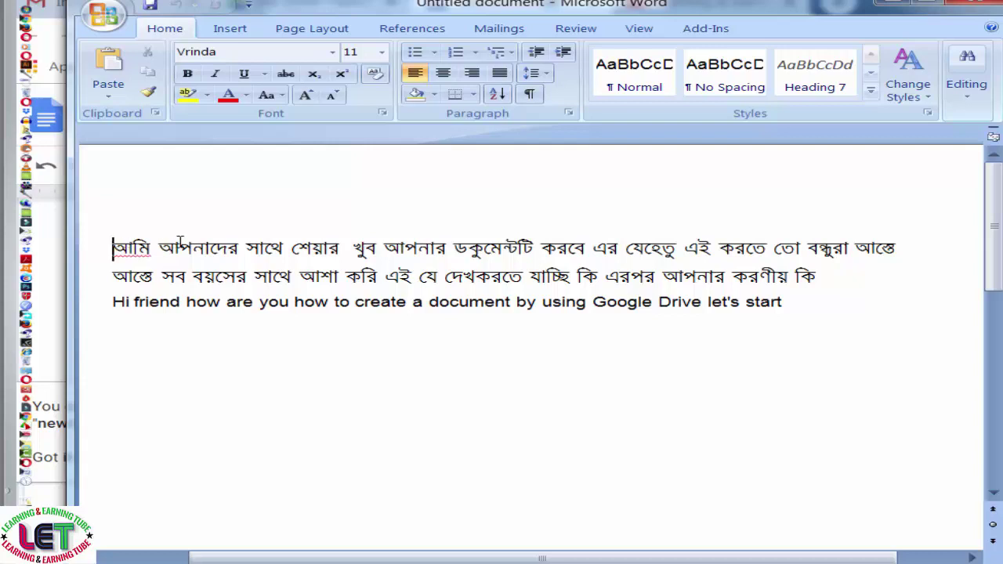
- Make the English line bold, underlined and italic
mouse_move(115, 242)
mouse_down()
mouse_move(580, 246)
mouse_move(839, 272)
mouse_move(819, 274)
mouse_move(795, 257)
mouse_move(823, 249)
mouse_up()
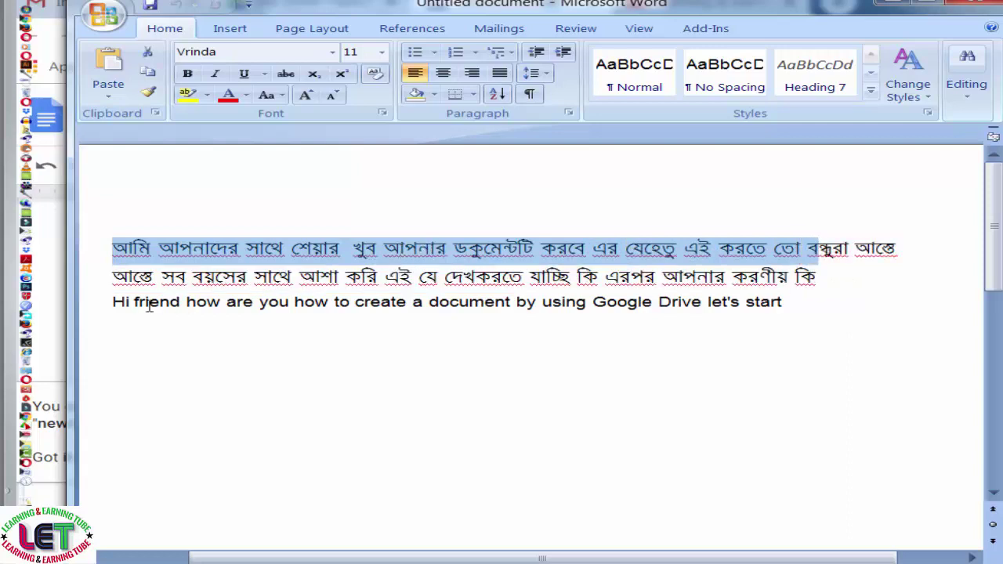
drag(102, 300, 891, 303)
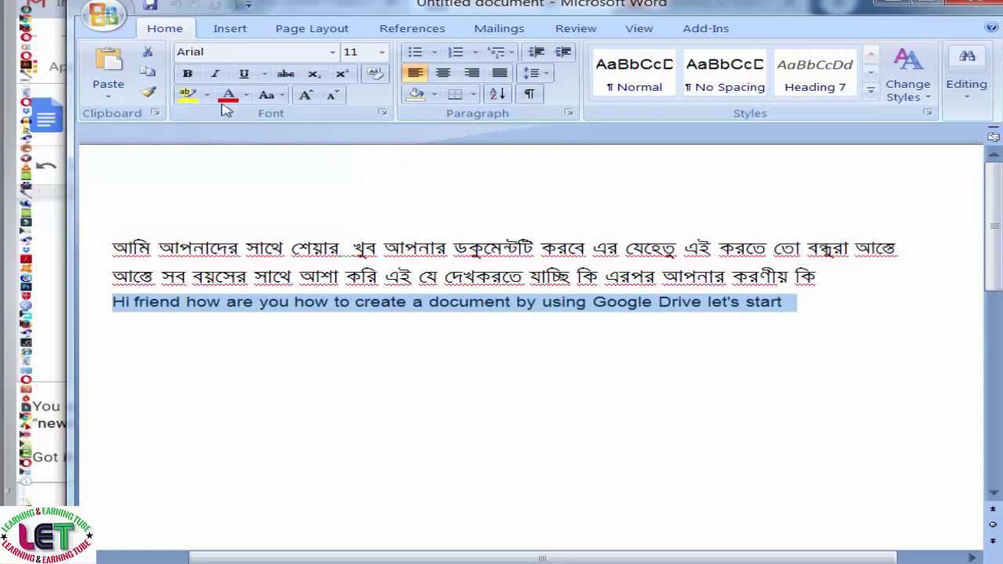
click(186, 74)
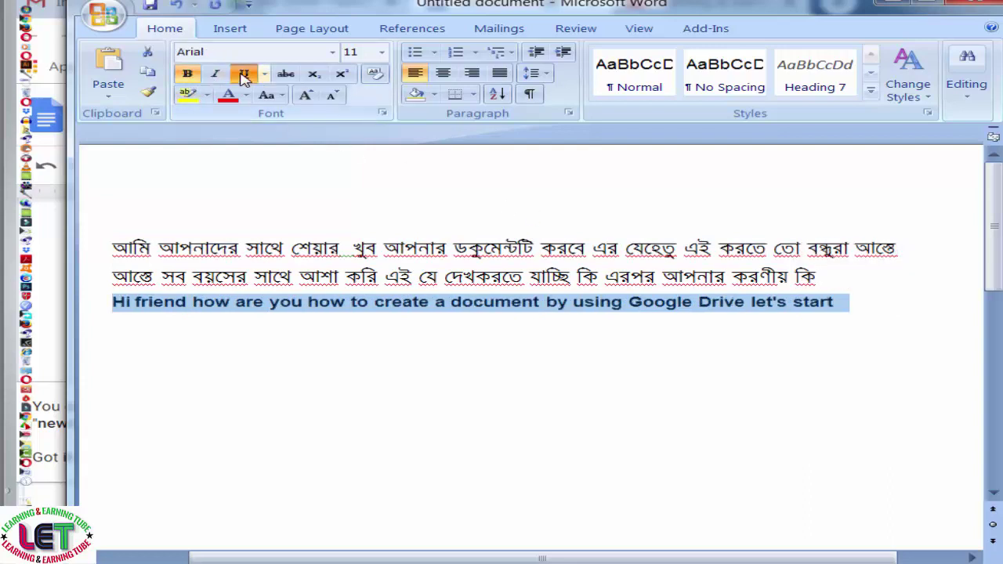
click(244, 73)
click(215, 74)
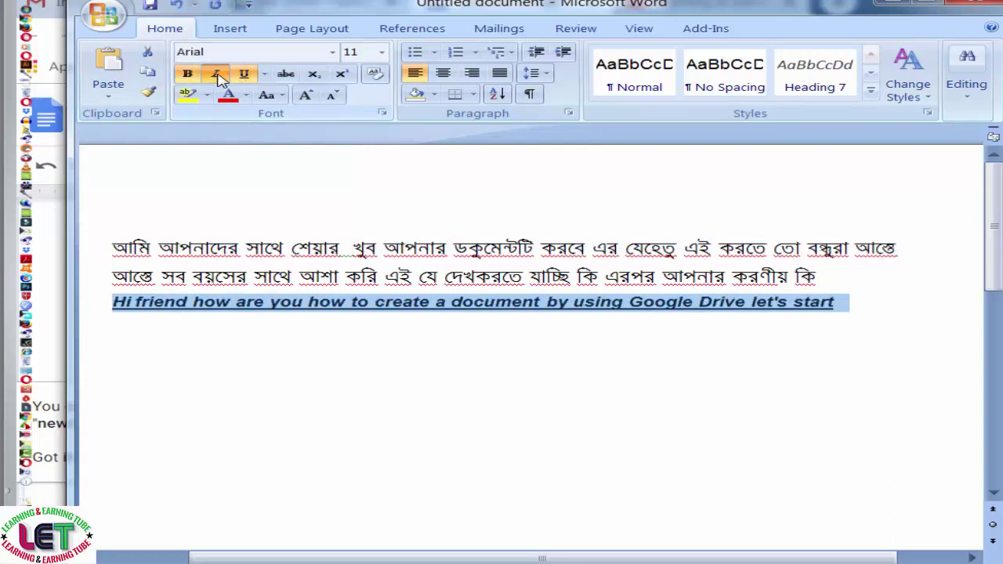
- Colour the English line green and check the formatted document
click(246, 95)
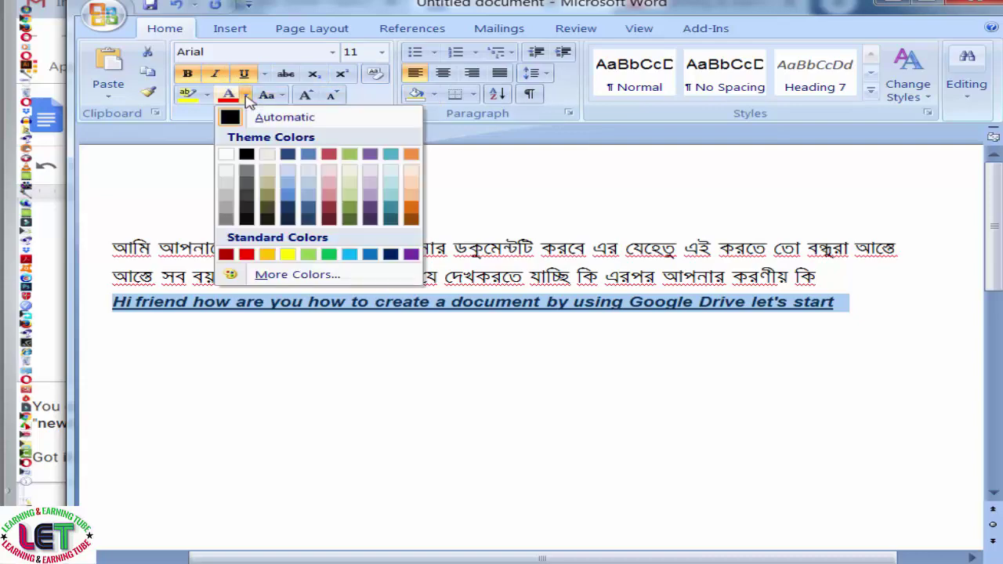
click(328, 254)
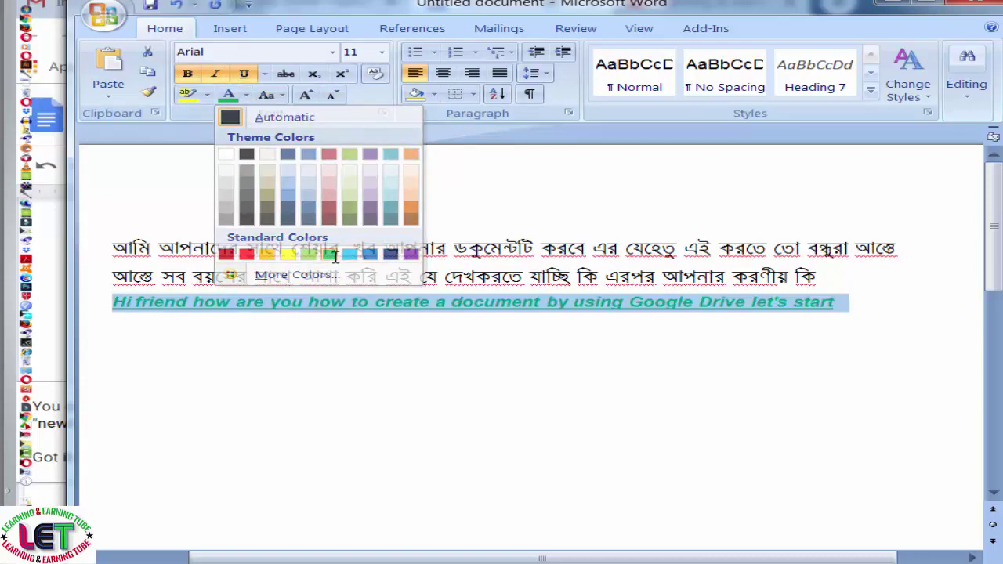
click(424, 329)
scroll(637, 329, down, 2)
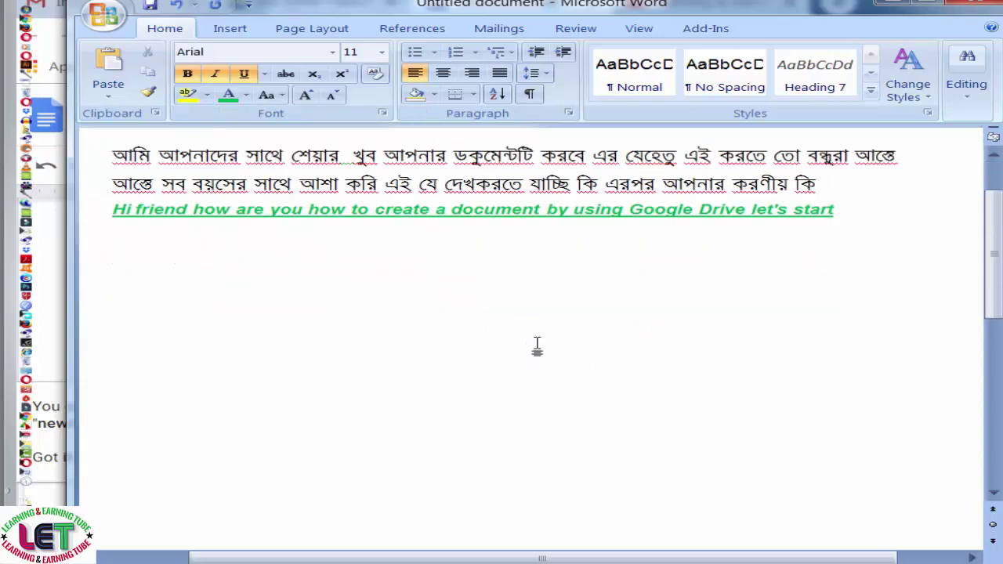
scroll(537, 345, up, 2)
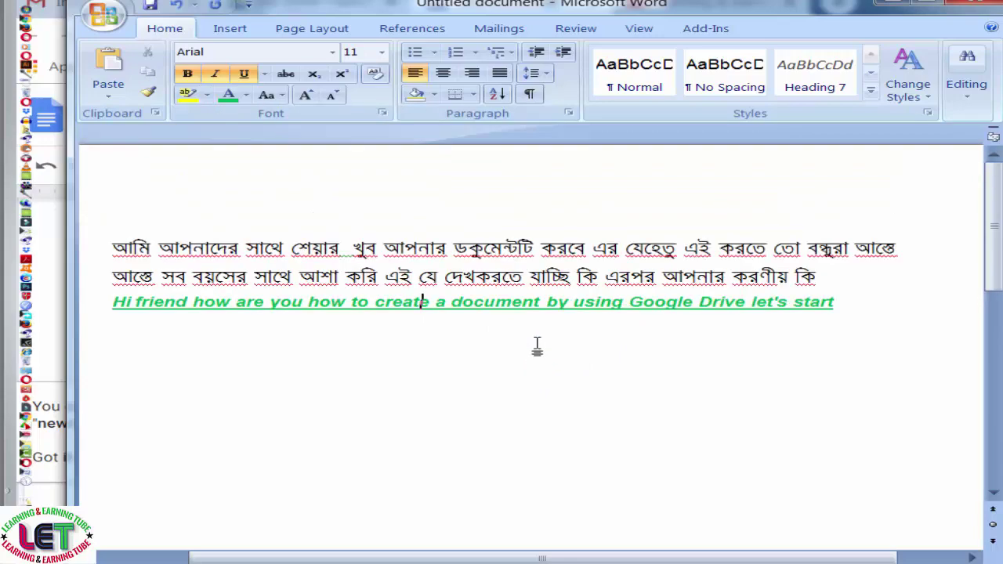
scroll(536, 347, down, 1)
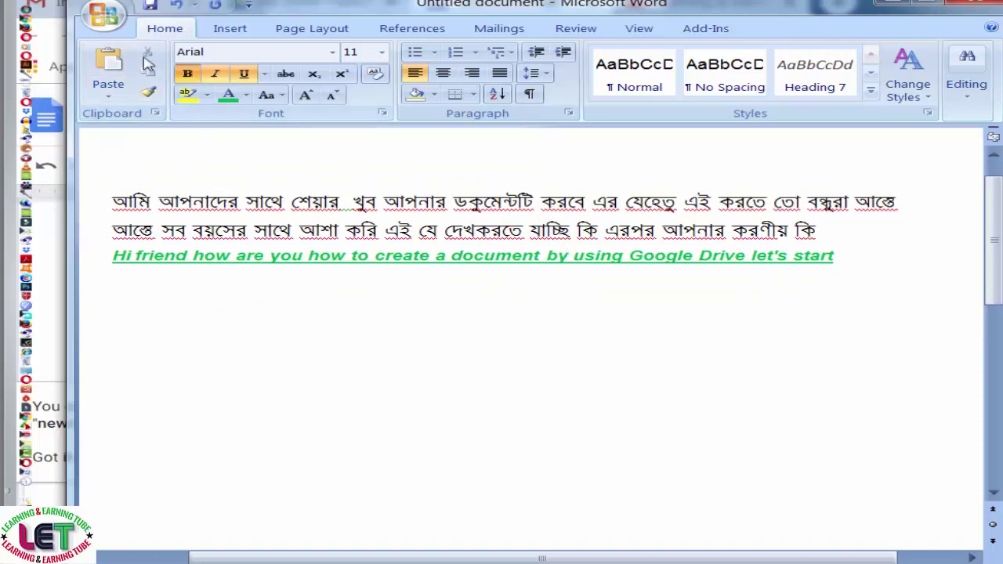
- Open and close Word's Office button menu, then minimize Word to reveal Google Docs
click(109, 26)
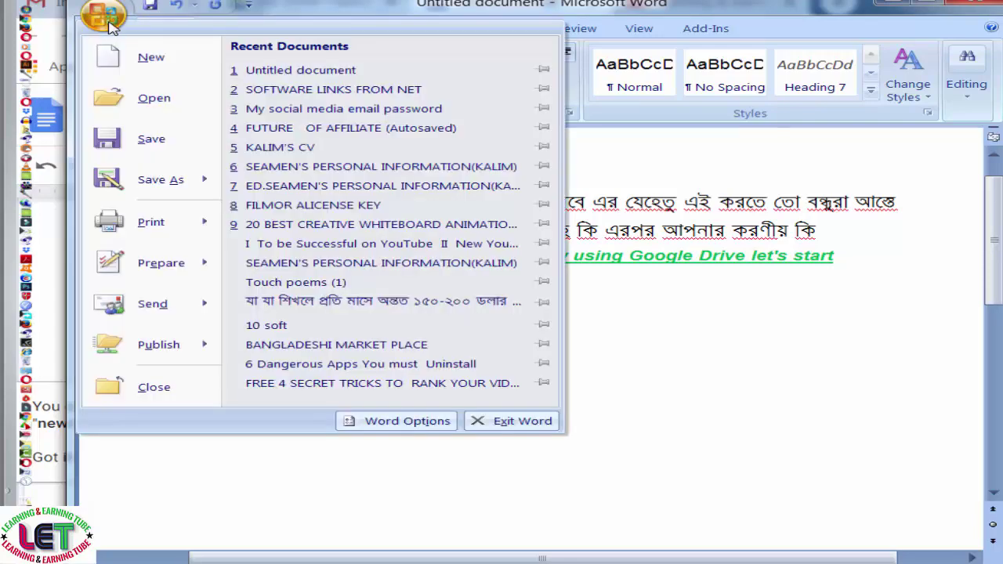
click(893, 14)
click(891, 6)
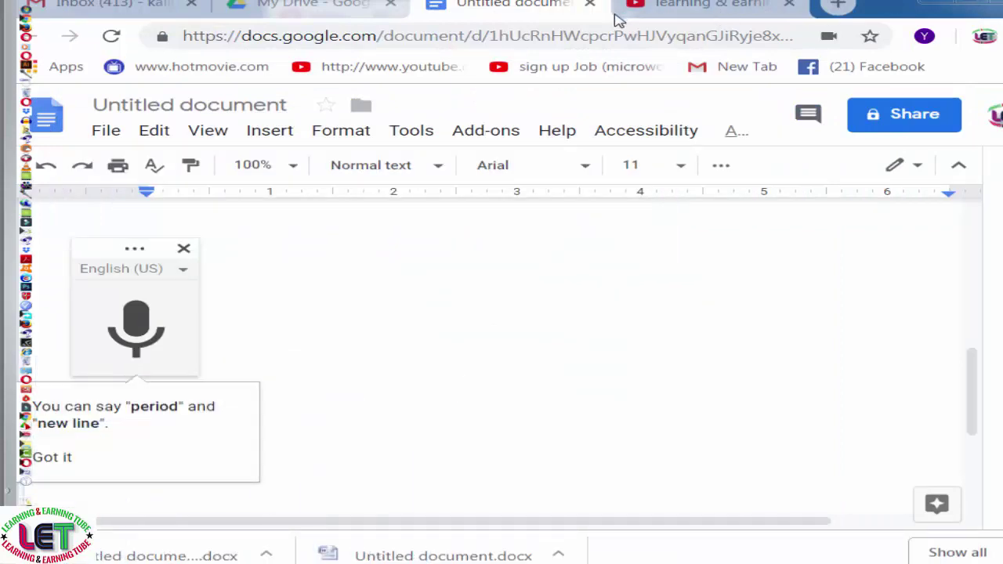
- Switch from Google Docs to the YouTube channel tab
click(680, 8)
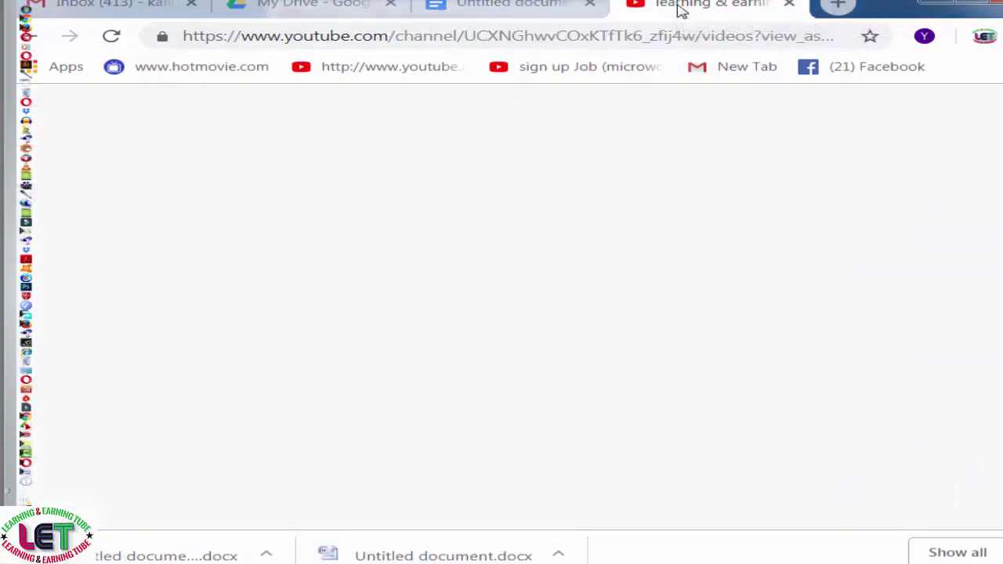